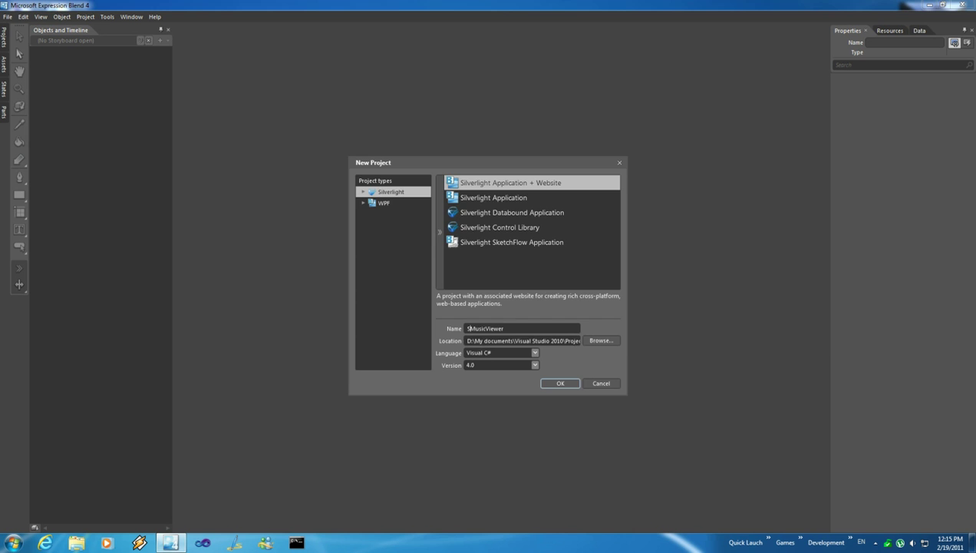
# Step: Create the SimpleMusicViewer project as a Silverlight Application + Website and select its LayoutRoot grid
pyautogui.press('Return')
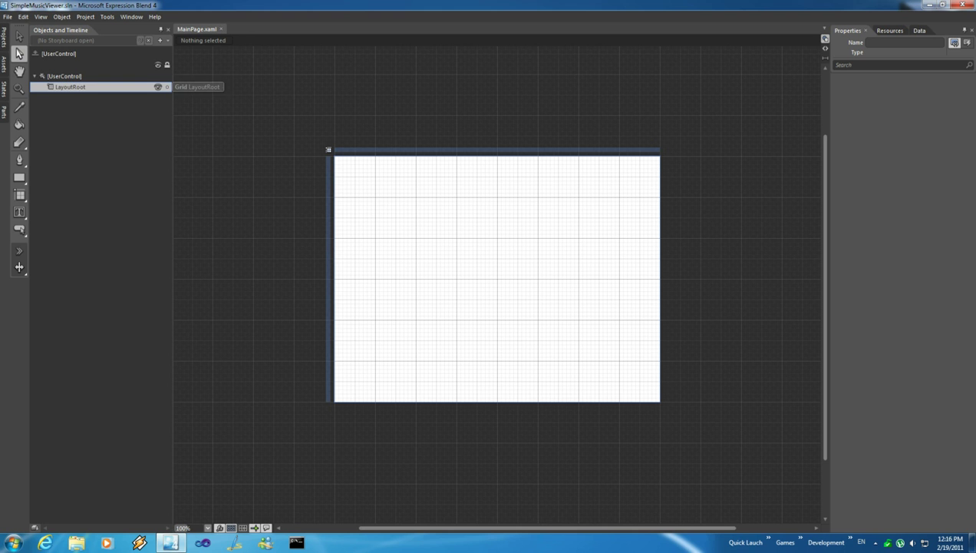
pyautogui.click(70, 87)
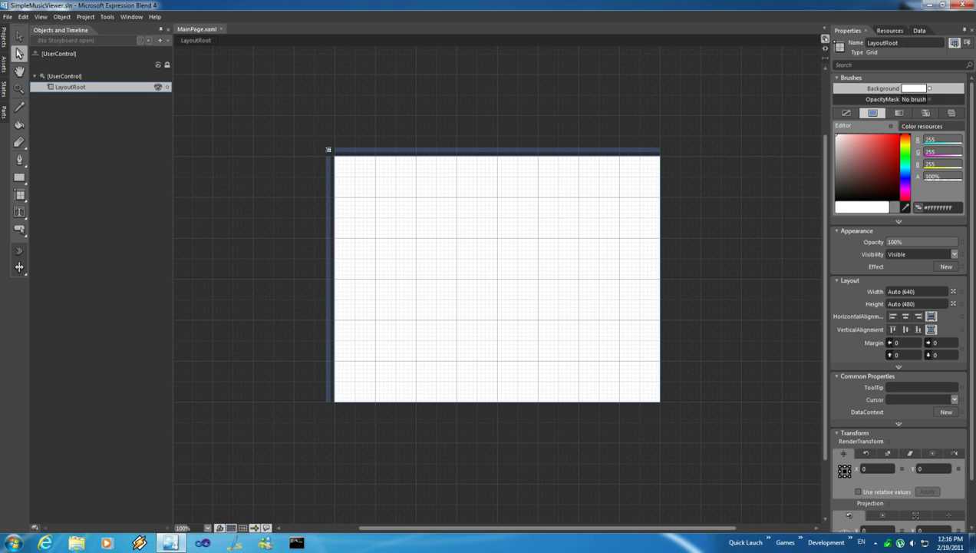
pyautogui.moveTo(825, 298); pyautogui.dragTo(825, 278)
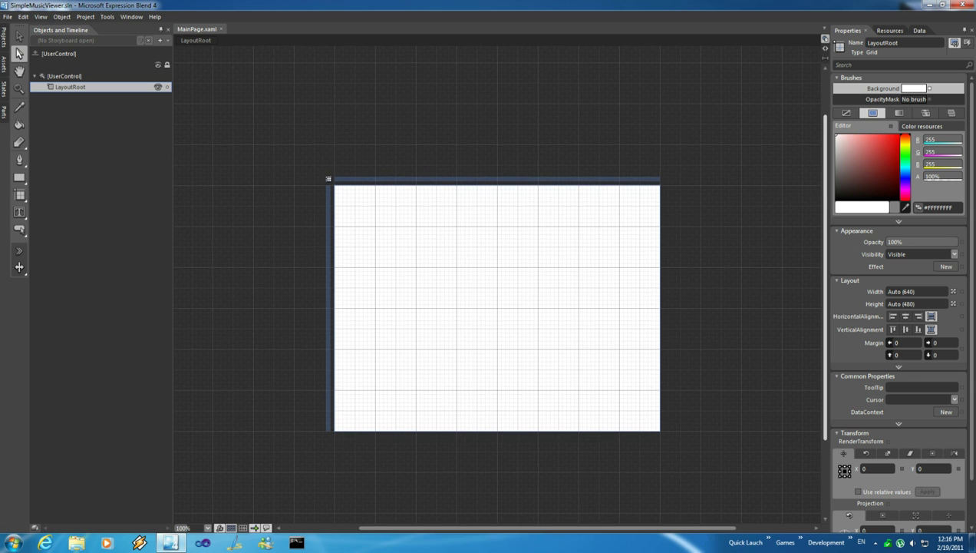
pyautogui.scroll(3, 497, 307)
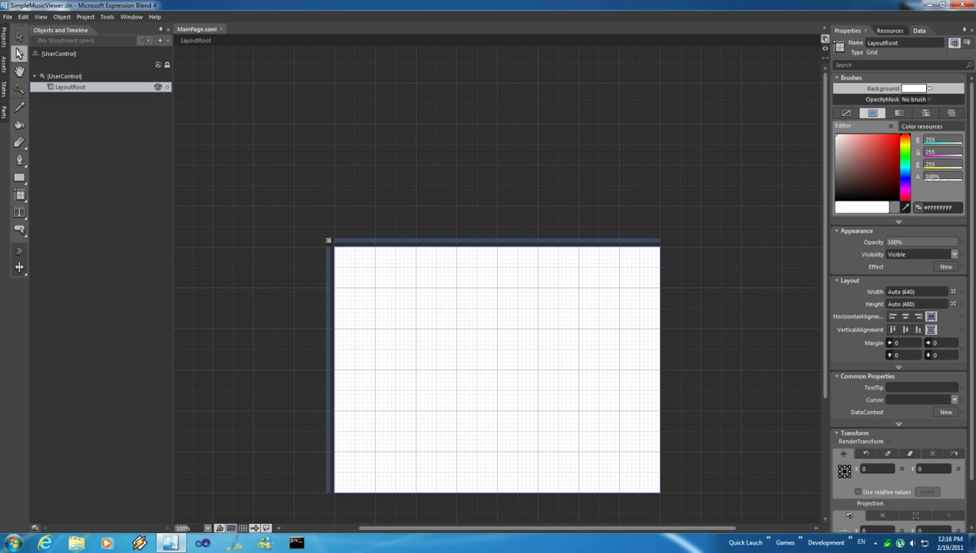
# Step: Create a project-level sample data source named SampleMusicDataSource, leaving sample data enabled when the application is running
pyautogui.click(919, 30)
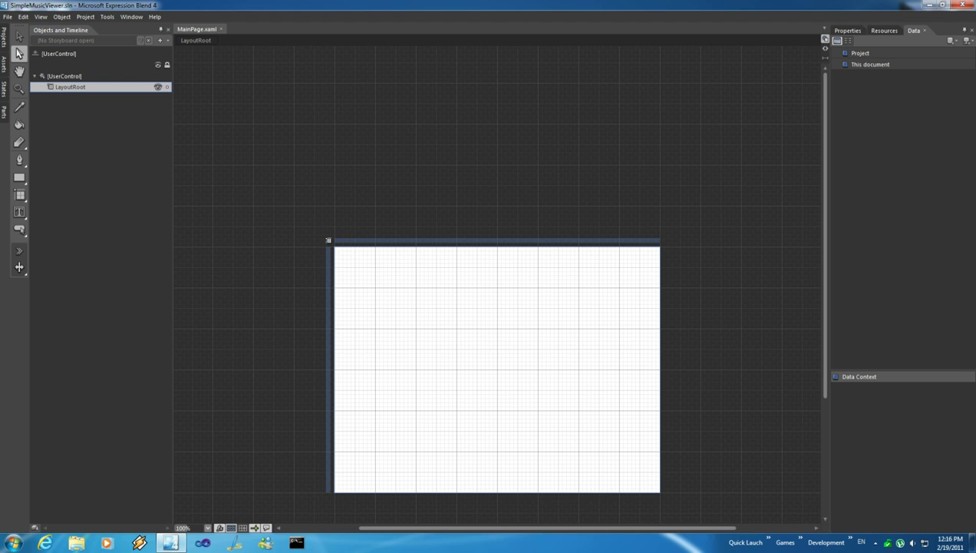
pyautogui.click(950, 40)
pyautogui.click(902, 51)
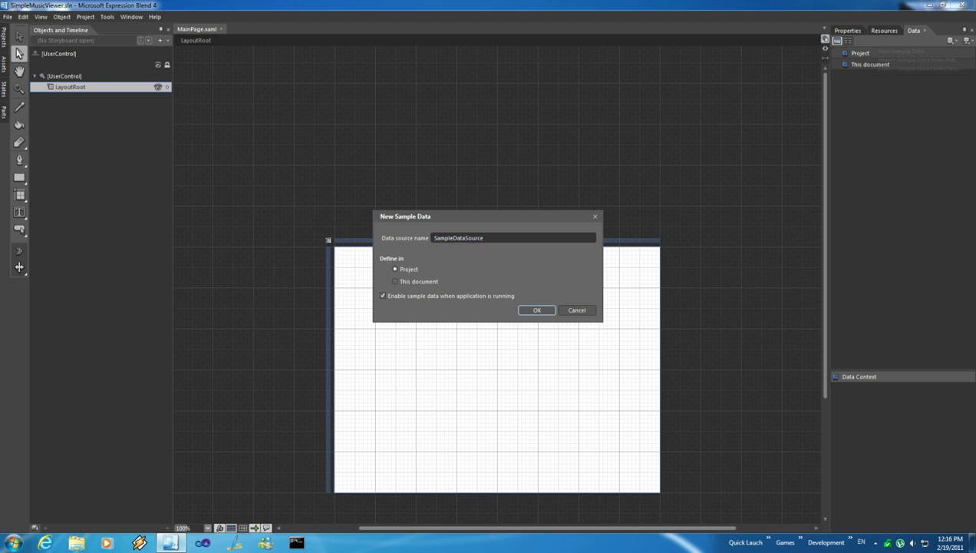
pyautogui.press('End')
pyautogui.press('Left')
pyautogui.press('Left')
pyautogui.press('Left')
pyautogui.press('Left')
pyautogui.press('Left')
pyautogui.press('Left')
pyautogui.write('Music')
pyautogui.click(537, 310)
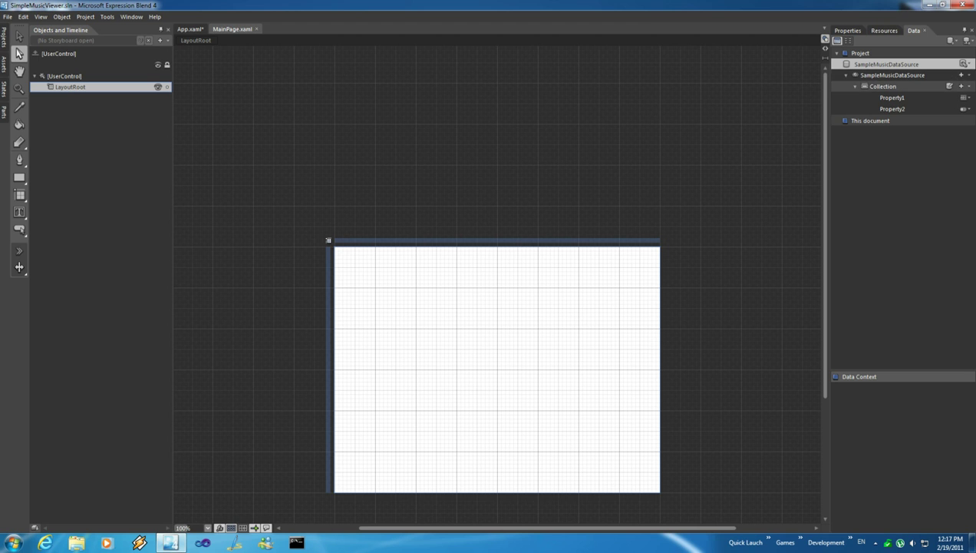
# Step: Rename the sample data source's collection as MusicCollection
pyautogui.doubleClick(883, 87)
pyautogui.click(875, 87)
pyautogui.press('Home')
pyautogui.write('MUsic')
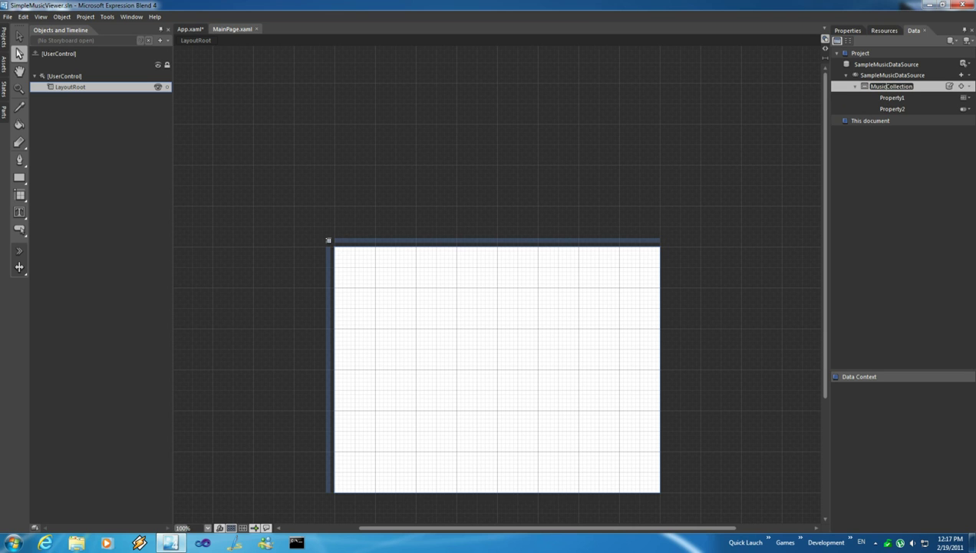
pyautogui.press('Return')
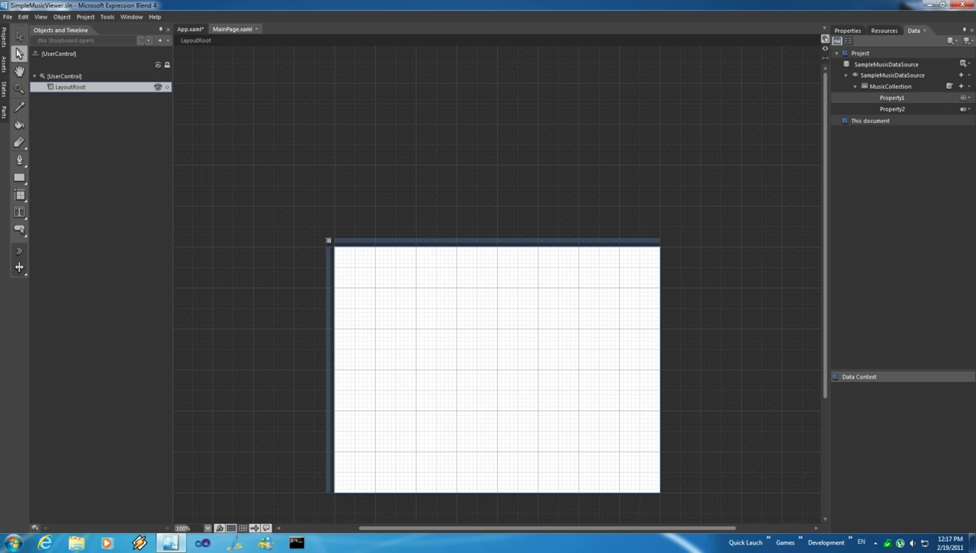
# Step: Rename Property1 in MusicCollection as Artist and increase its maximum word length
pyautogui.click(892, 97)
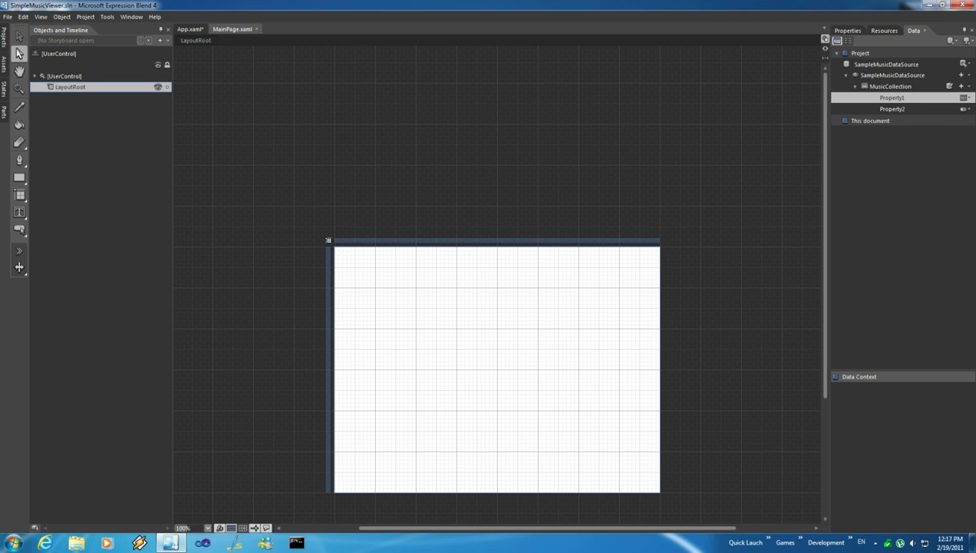
pyautogui.doubleClick(892, 97)
pyautogui.write('Artist')
pyautogui.click(965, 98)
pyautogui.click(965, 98)
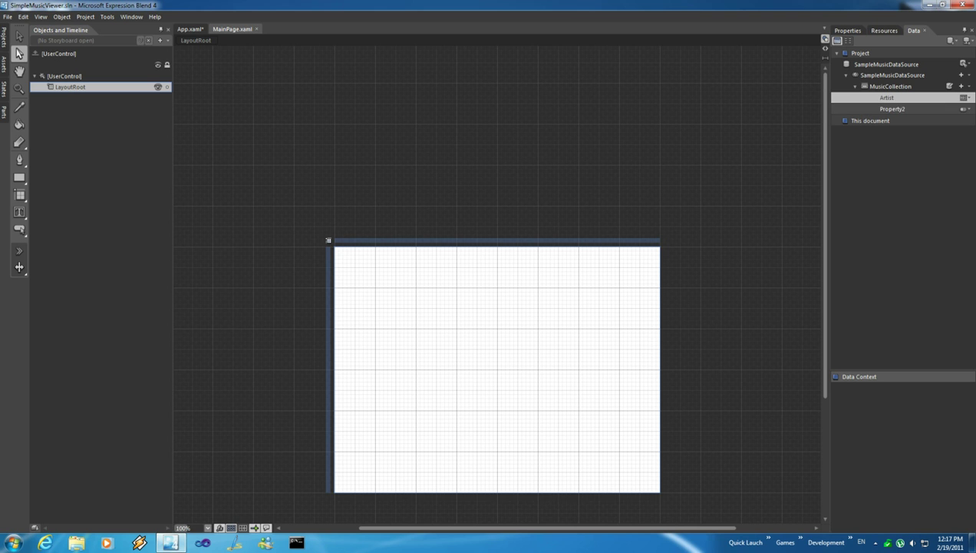
pyautogui.click(965, 98)
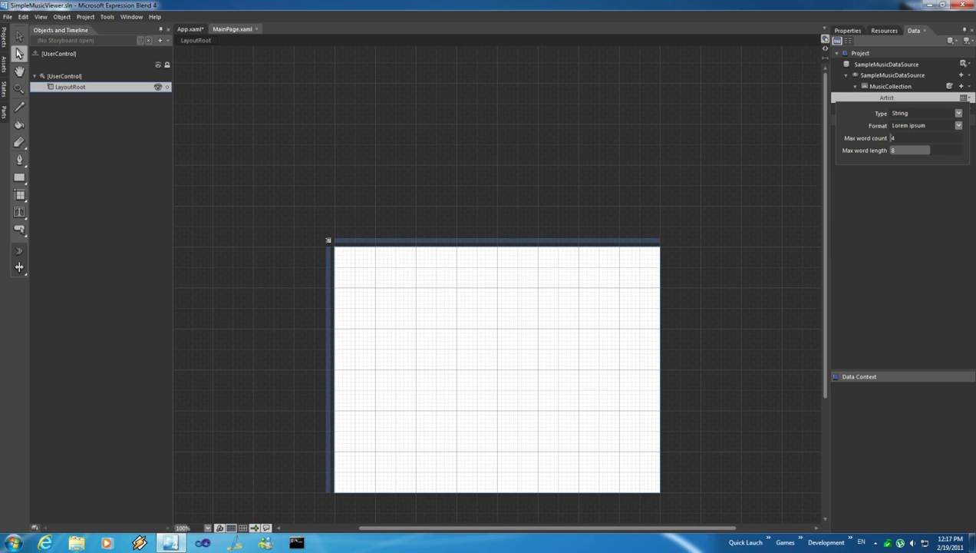
pyautogui.moveTo(930, 150); pyautogui.dragTo(946, 151)
pyautogui.click(914, 189)
# Step: Rename Property2 as Image and make it an Image-type property sourced from the Music wallpapers folder on drive D
pyautogui.click(893, 109)
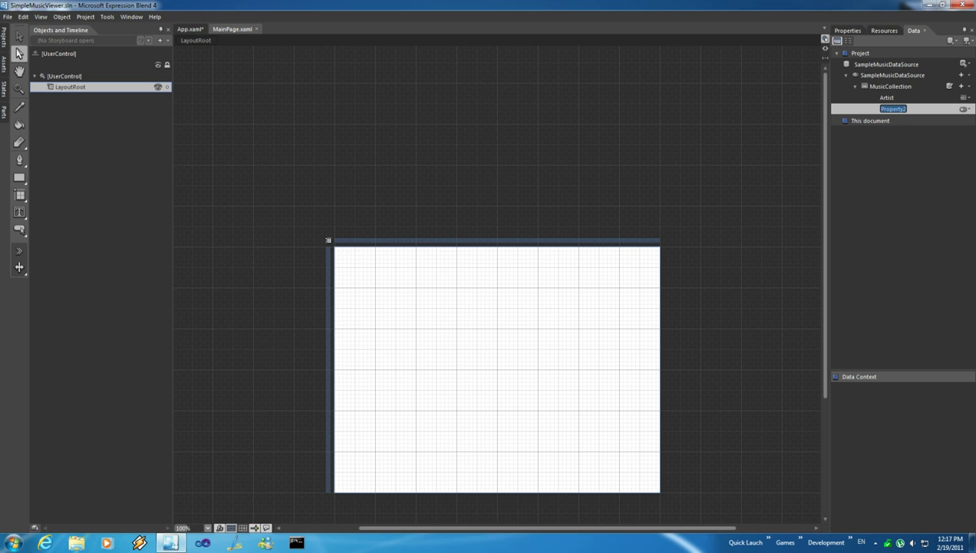
pyautogui.write('Image')
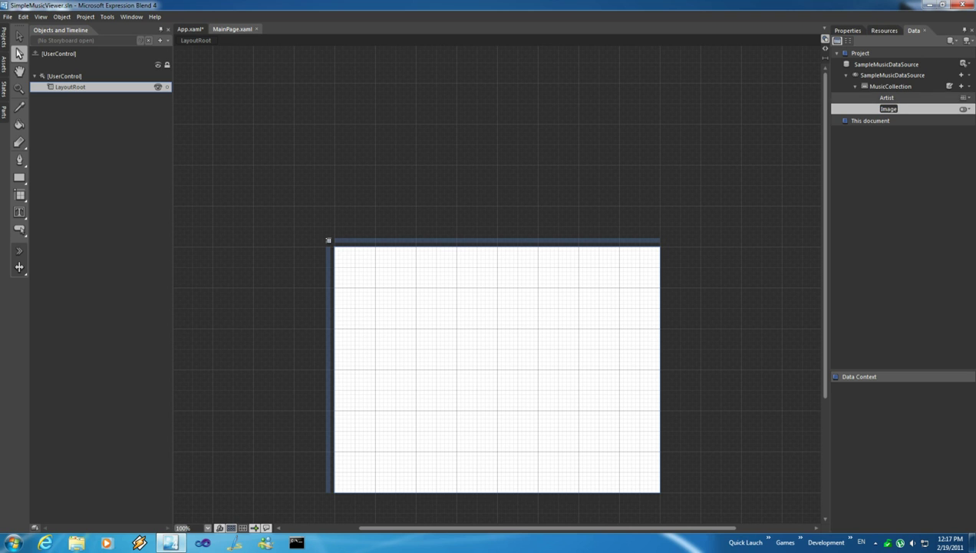
pyautogui.click(965, 109)
pyautogui.click(965, 109)
pyautogui.click(959, 124)
pyautogui.click(922, 167)
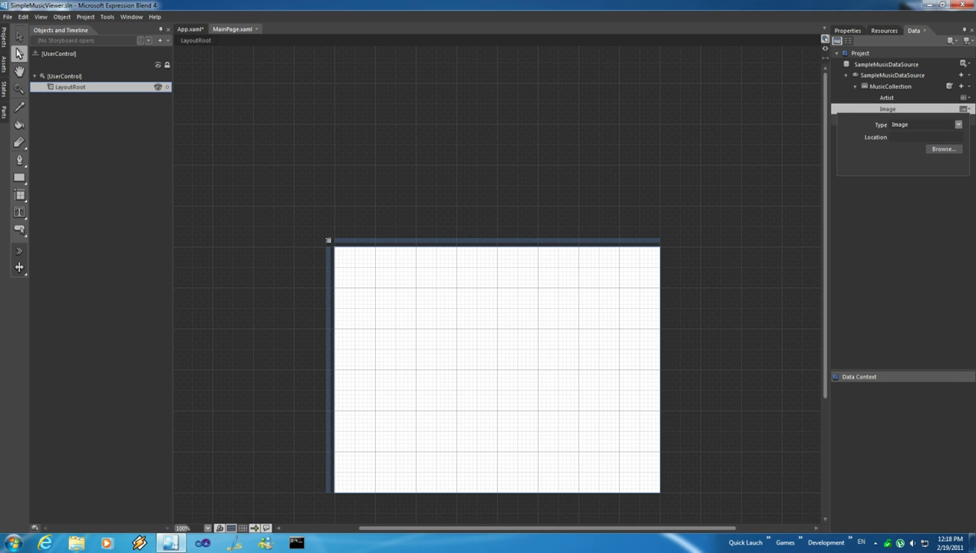
pyautogui.click(944, 148)
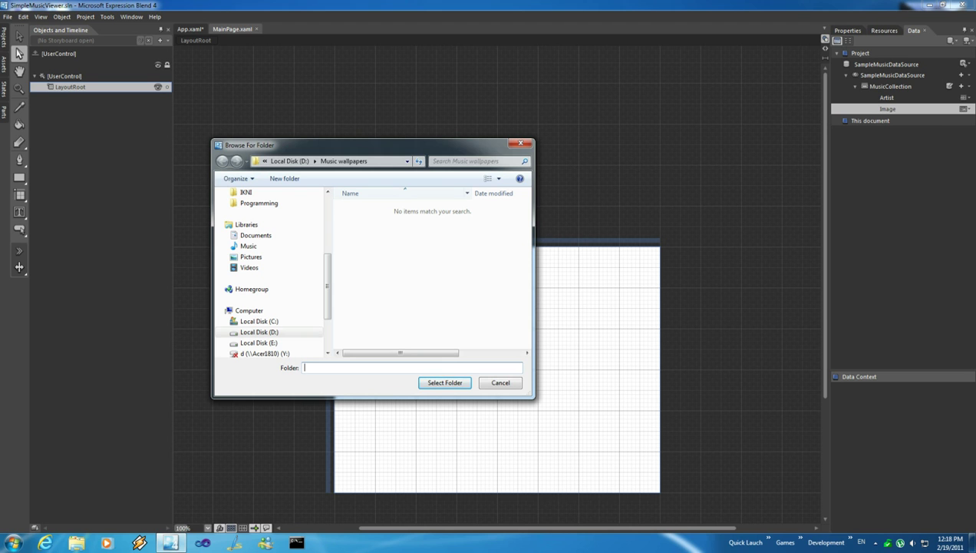
pyautogui.click(444, 382)
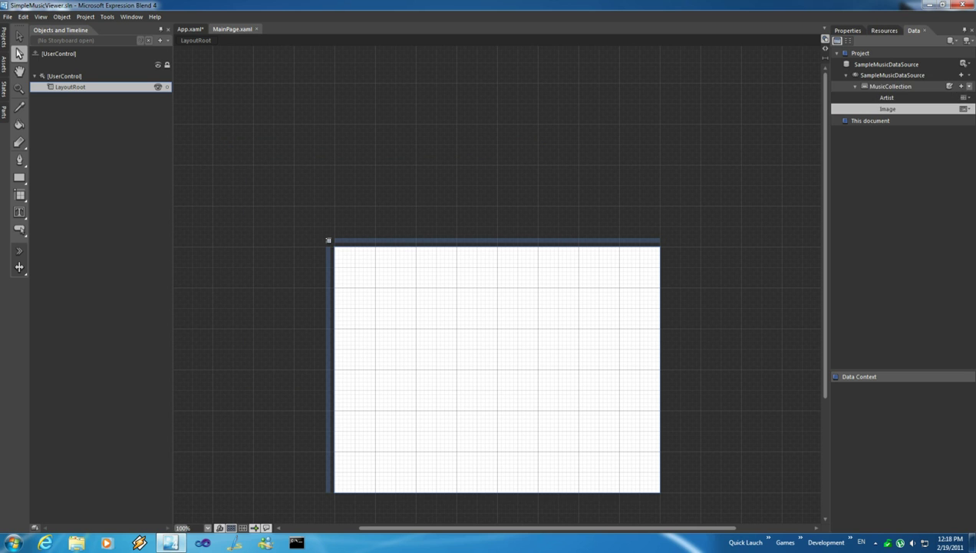
# Step: Add a simple property to MusicCollection and name it Year
pyautogui.click(963, 86)
pyautogui.click(894, 96)
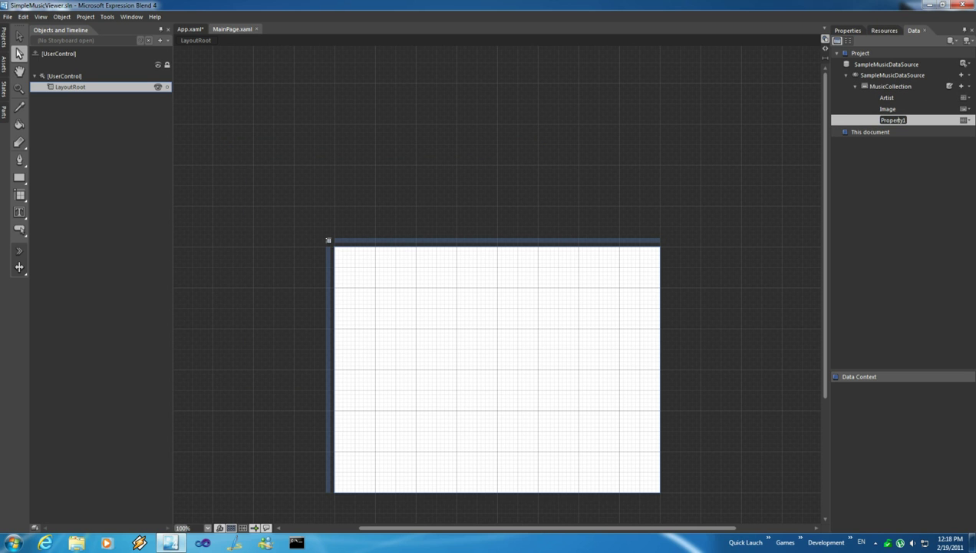
pyautogui.press('Return')
pyautogui.doubleClick(892, 120)
pyautogui.write('Year')
pyautogui.press('Return')
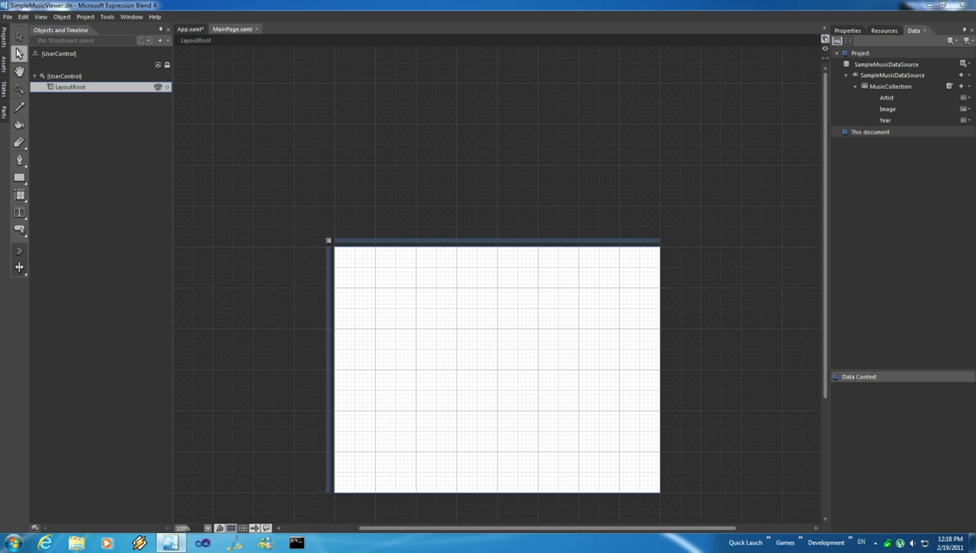
# Step: Set the Year property's type to Number with a length of 4
pyautogui.click(965, 120)
pyautogui.click(958, 136)
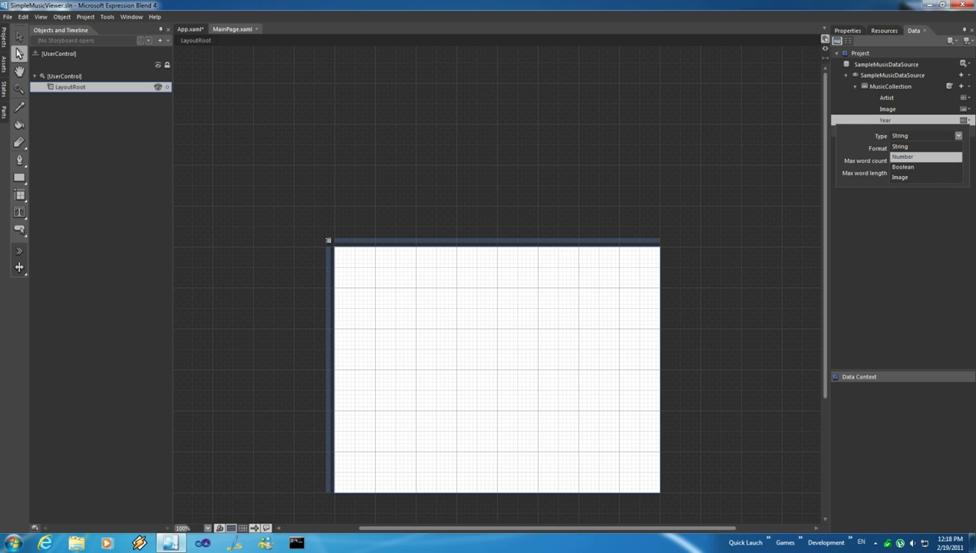
pyautogui.click(914, 155)
pyautogui.write('4')
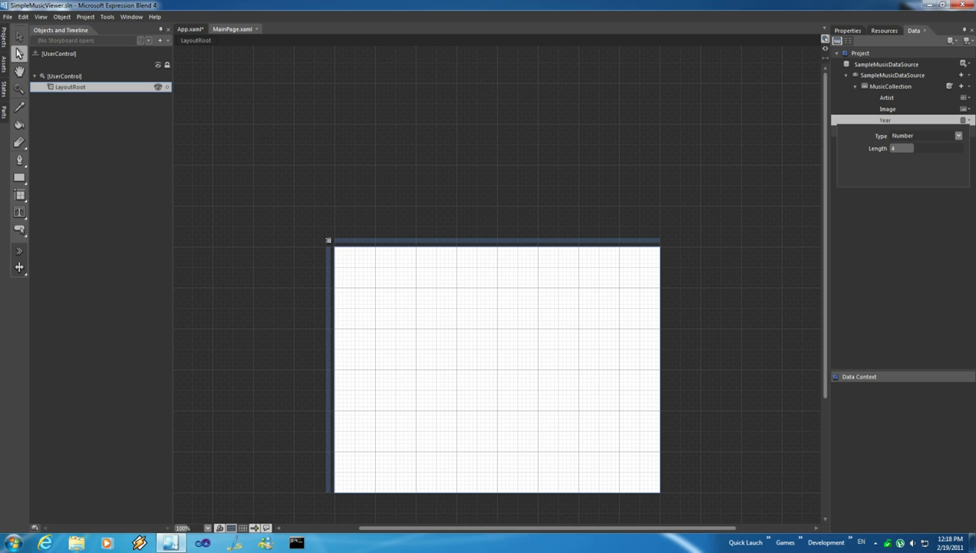
pyautogui.click(906, 109)
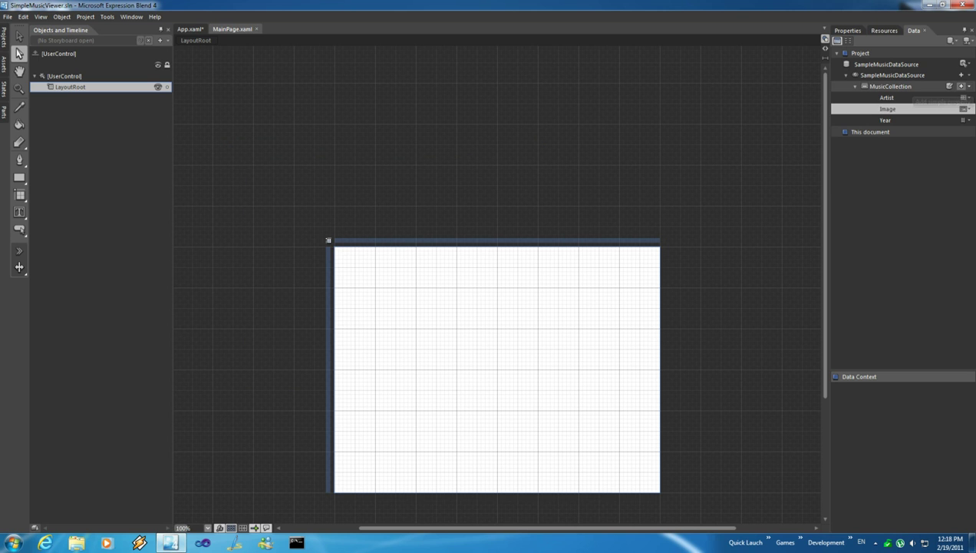
# Step: Add another simple property to MusicCollection and name it Rating
pyautogui.click(961, 86)
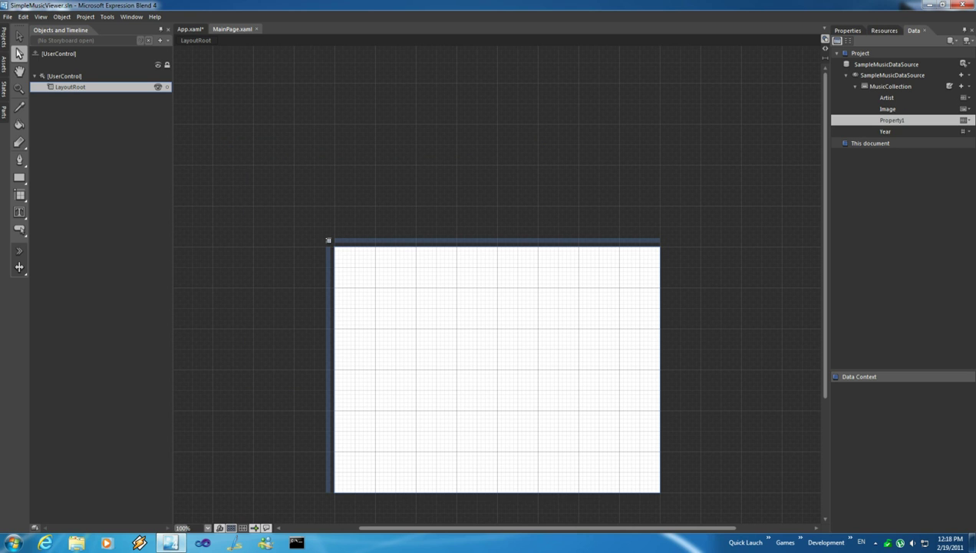
pyautogui.press('t')
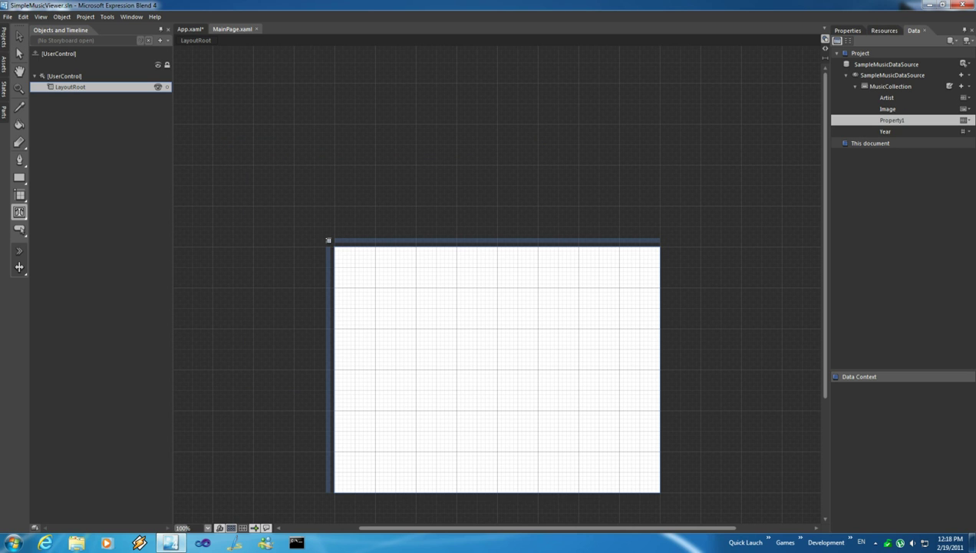
pyautogui.press('F2')
pyautogui.write('Rating')
pyautogui.press('Return')
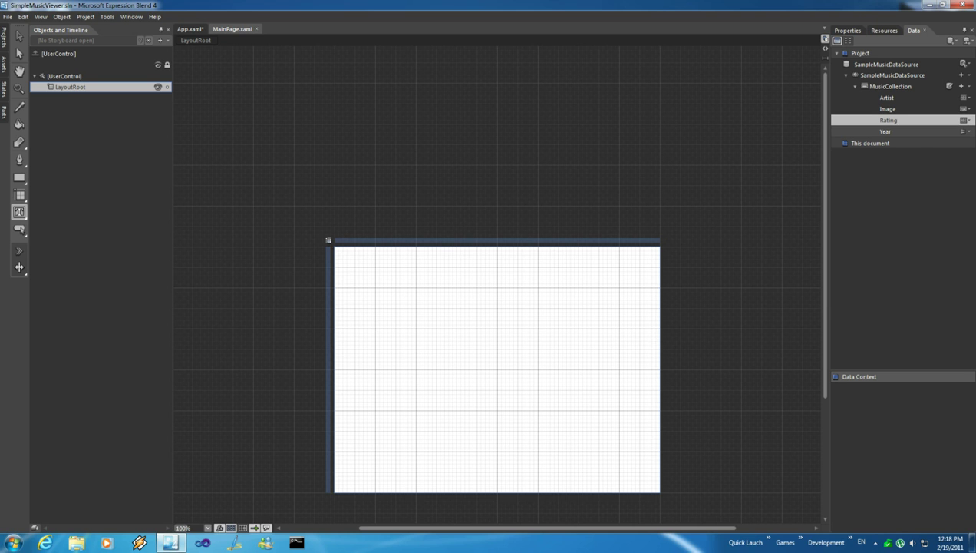
# Step: Set the Rating property's type to Number with a length of 1
pyautogui.click(965, 119)
pyautogui.click(958, 135)
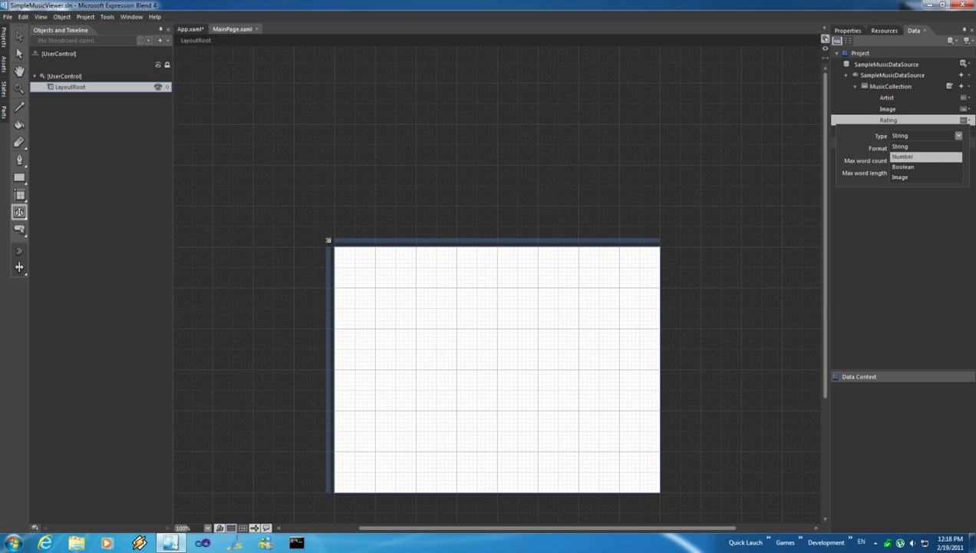
pyautogui.click(904, 156)
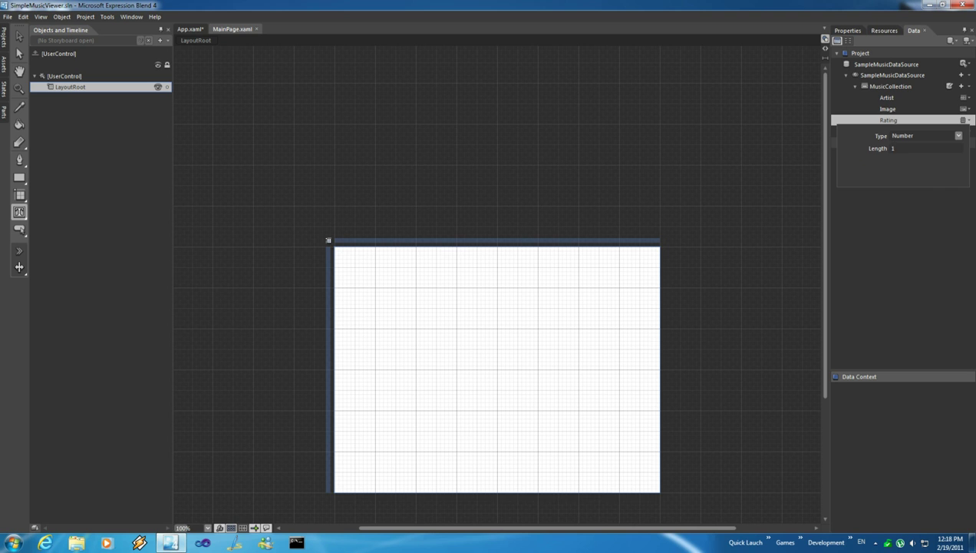
pyautogui.click(904, 119)
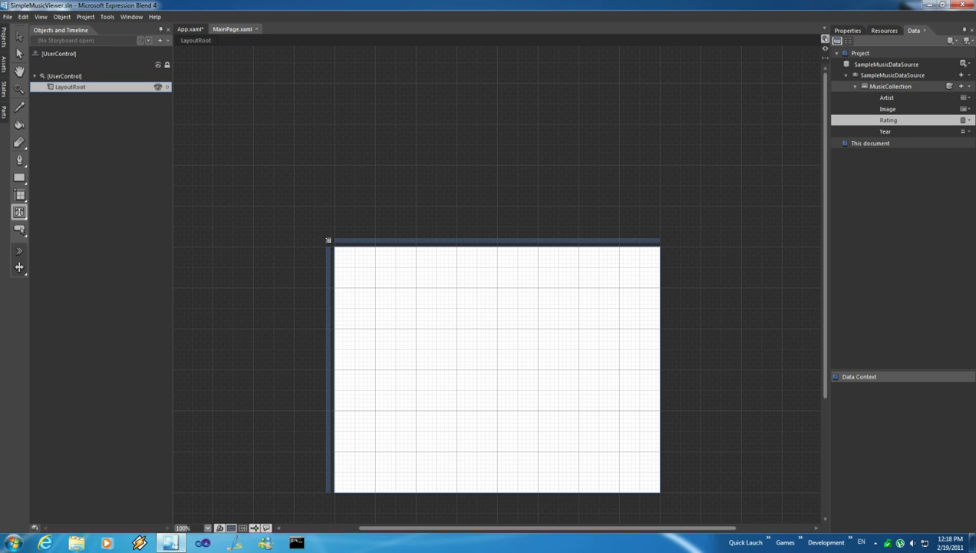
pyautogui.click(891, 86)
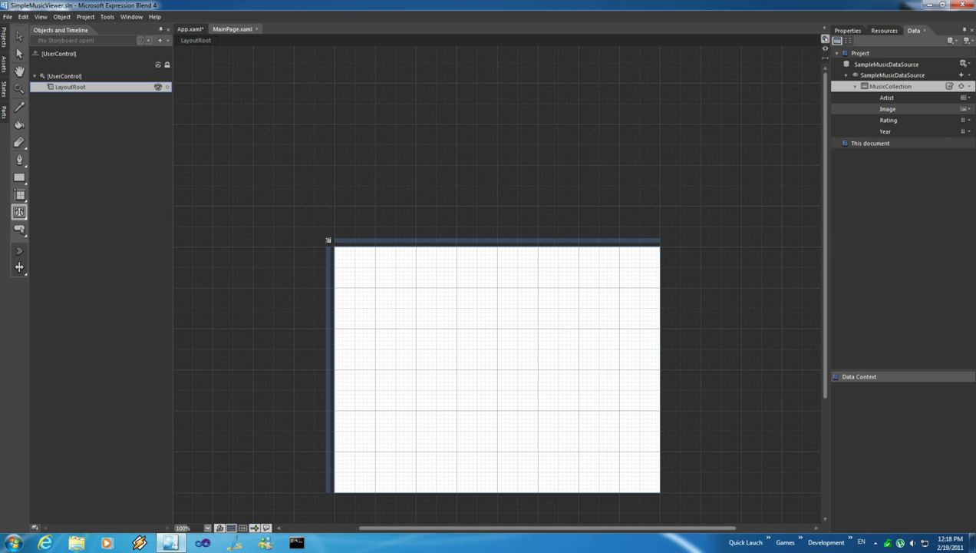
pyautogui.moveTo(826, 153)
pyautogui.mouseDown()
pyautogui.moveTo(825, 173)
pyautogui.moveTo(825, 153)
pyautogui.mouseUp()
pyautogui.click(887, 98)
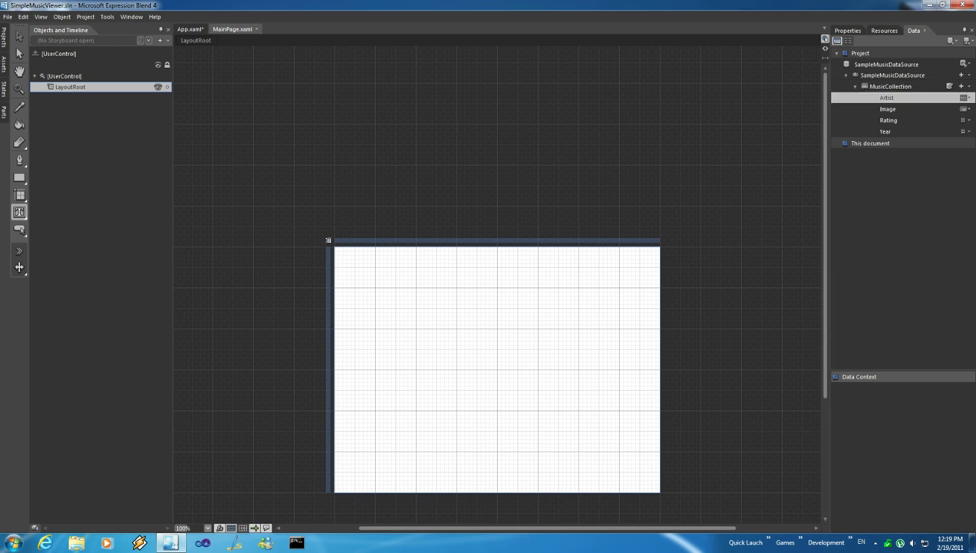
pyautogui.press('Down')
pyautogui.press('Down')
pyautogui.press('Down')
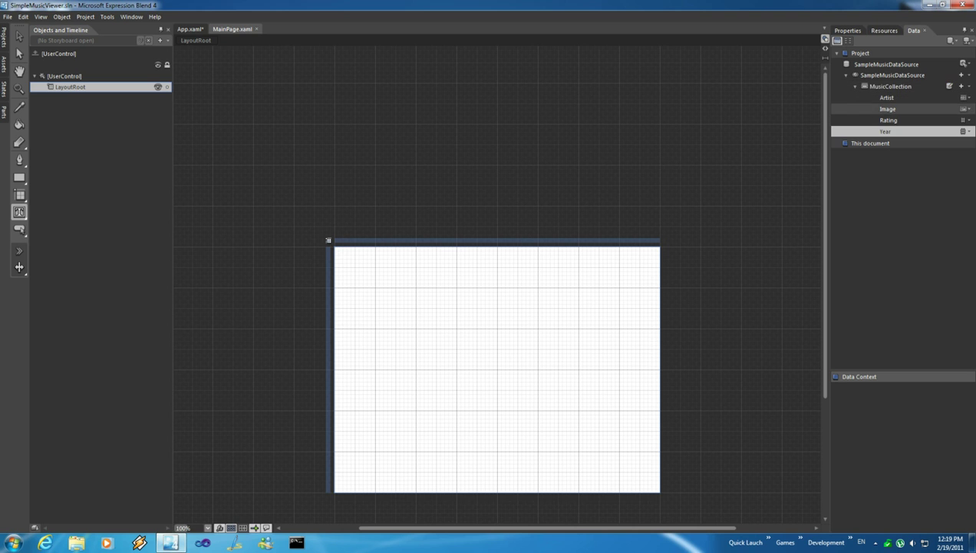
# Step: Place the Image property on the page's LayoutRoot grid as a data-bound ListBox near the upper-left area
pyautogui.click(888, 109)
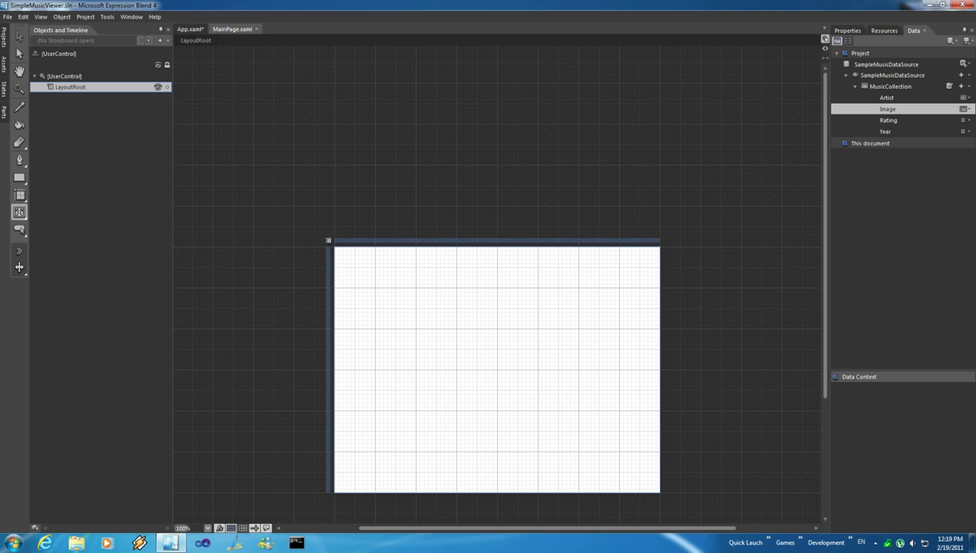
pyautogui.moveTo(888, 109); pyautogui.dragTo(365, 280)
pyautogui.moveTo(366, 282); pyautogui.dragTo(368, 281)
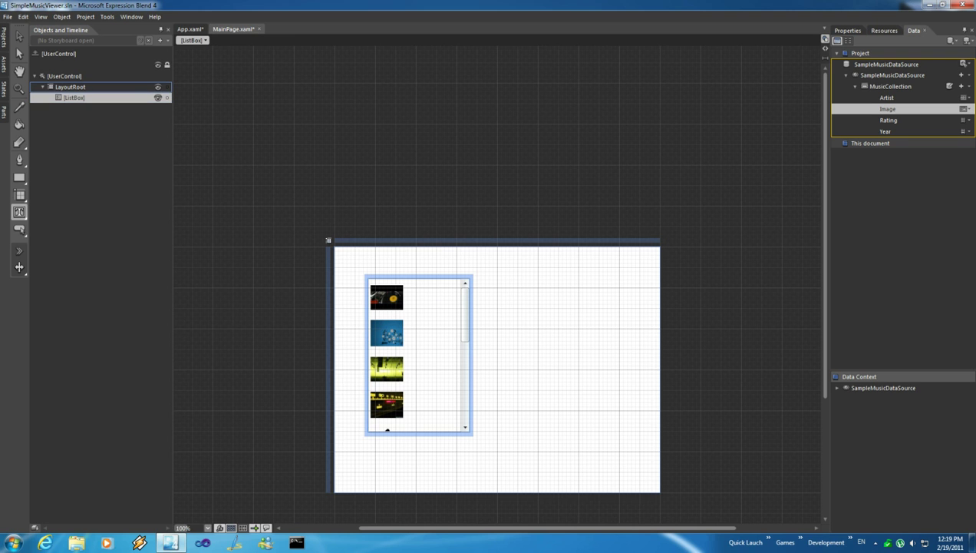
# Step: Edit MusicCollection's sample values and set the number of records to 20
pyautogui.moveTo(825, 231); pyautogui.dragTo(825, 237)
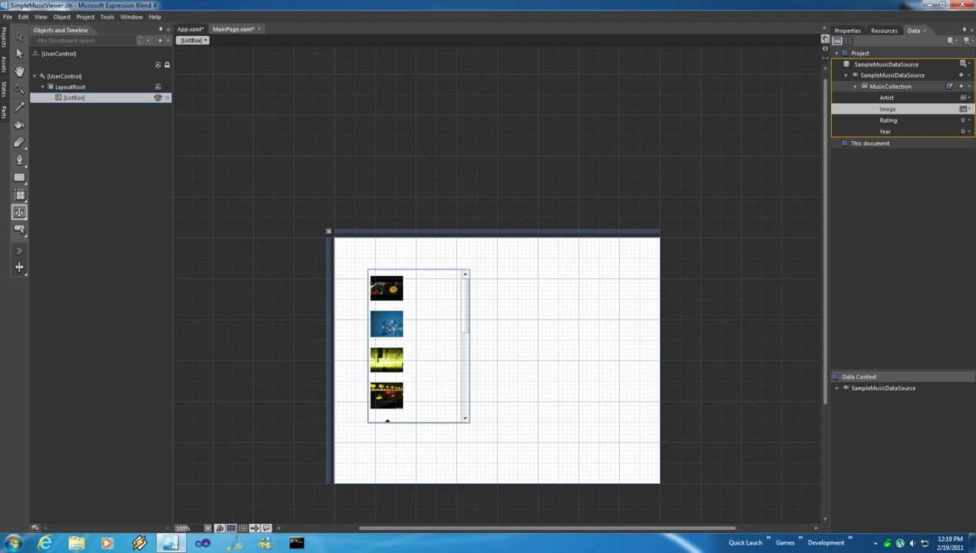
pyautogui.click(950, 86)
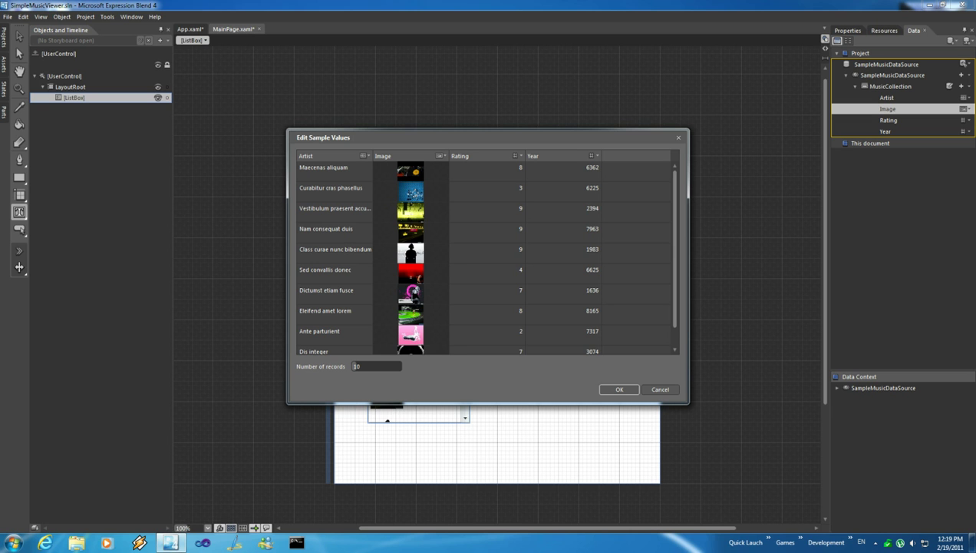
pyautogui.scroll(-1, 485, 256)
pyautogui.scroll(1, 485, 256)
pyautogui.moveTo(357, 366); pyautogui.dragTo(364, 366)
pyautogui.write('20')
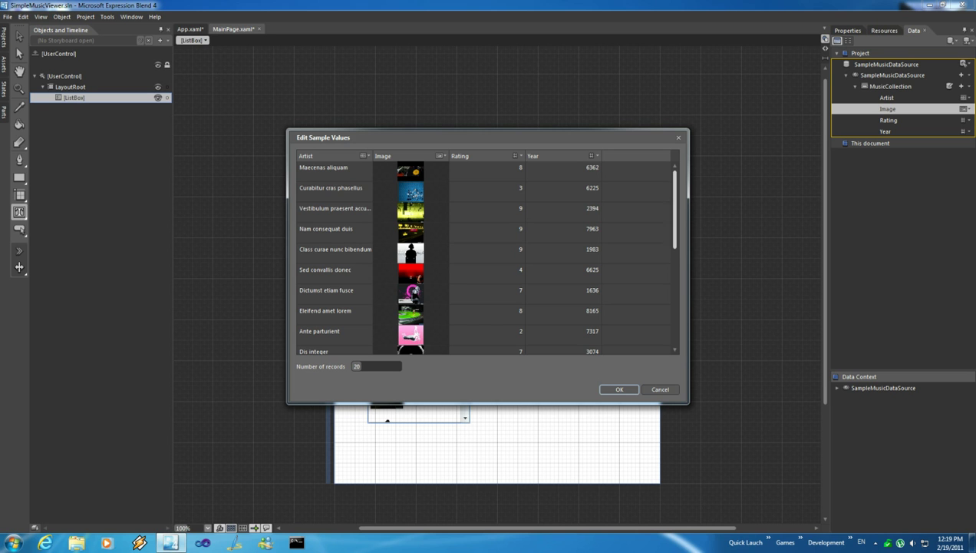
# Step: Look through the Artist, Rating and Year sample values across all the records and accept the sample data
pyautogui.scroll(-1, 485, 257)
pyautogui.scroll(1, 485, 256)
pyautogui.click(487, 172)
pyautogui.click(487, 191)
pyautogui.scroll(-5, 485, 256)
pyautogui.scroll(5, 485, 257)
pyautogui.click(333, 187)
pyautogui.click(333, 167)
pyautogui.click(487, 171)
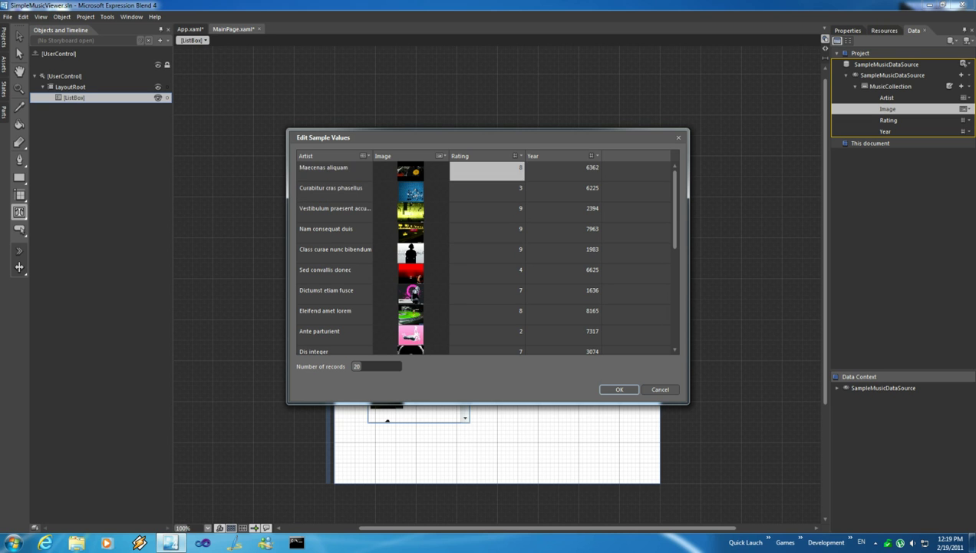
pyautogui.click(487, 171)
pyautogui.click(564, 191)
pyautogui.click(563, 232)
pyautogui.scroll(-4, 563, 238)
pyautogui.click(563, 293)
pyautogui.scroll(4, 563, 293)
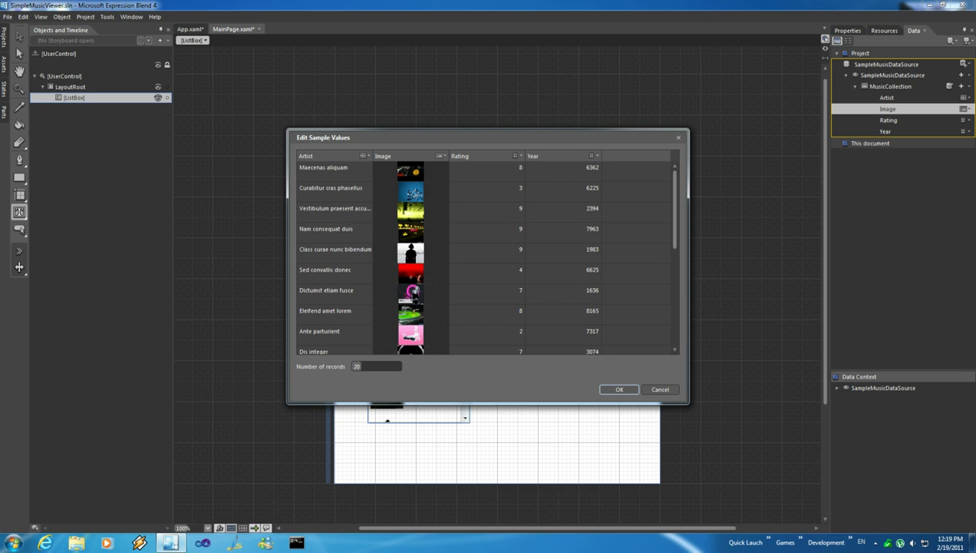
pyautogui.click(563, 171)
pyautogui.scroll(-5, 484, 257)
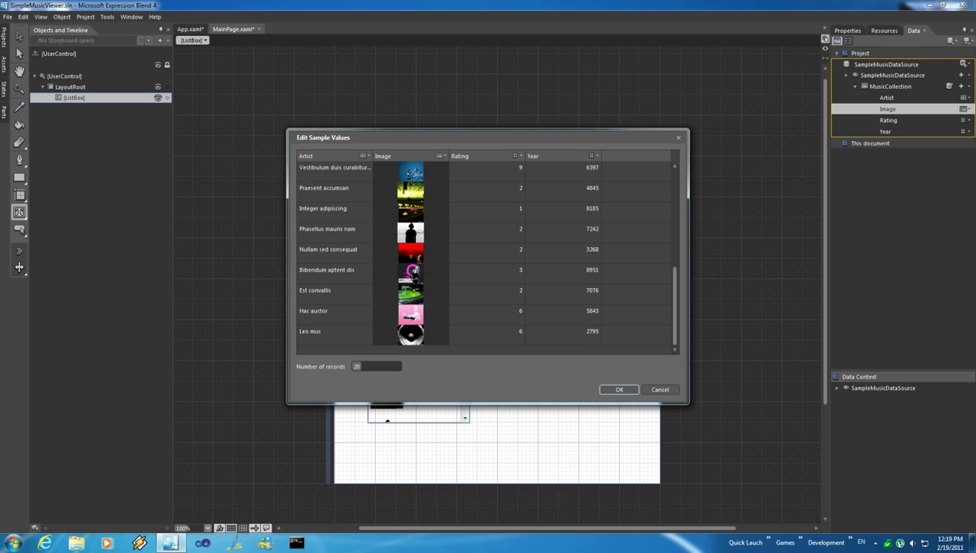
pyautogui.click(620, 389)
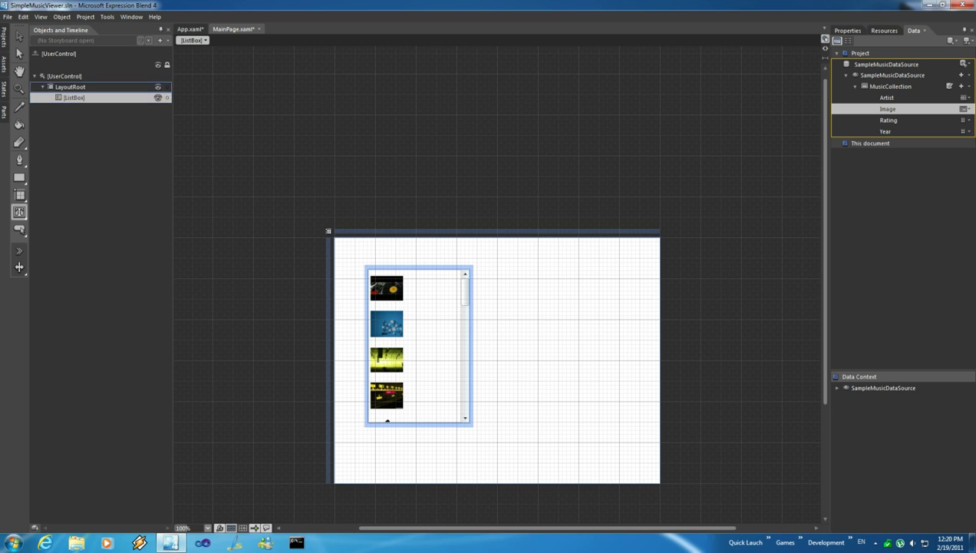
# Step: Create a details view of the Artist and Year properties on the page, to the right of the ListBox
pyautogui.click(887, 97)
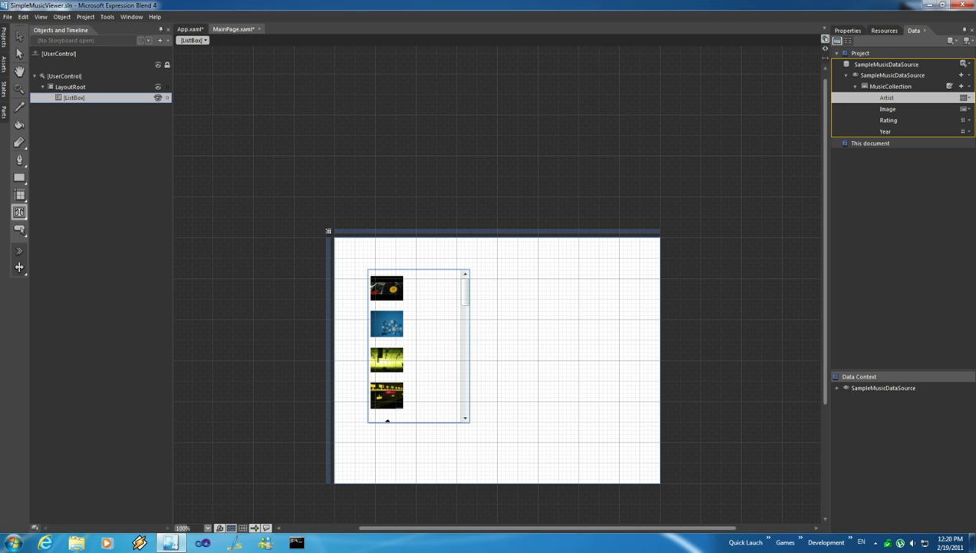
pyautogui.keyDown('ctrl'); pyautogui.click(888, 121); pyautogui.keyUp('ctrl')
pyautogui.keyDown('ctrl'); pyautogui.click(886, 131); pyautogui.keyUp('ctrl')
pyautogui.moveTo(886, 131); pyautogui.dragTo(501, 273)
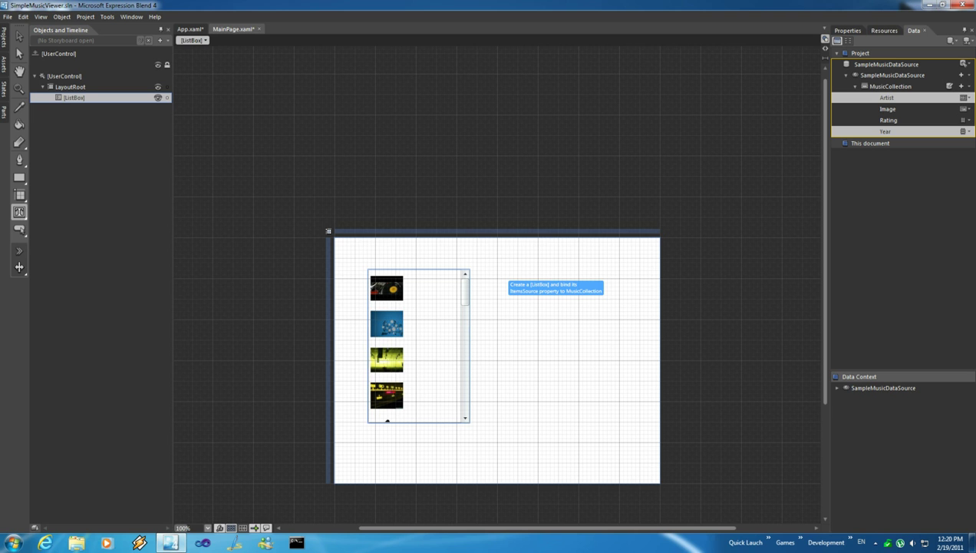
pyautogui.press('alt')
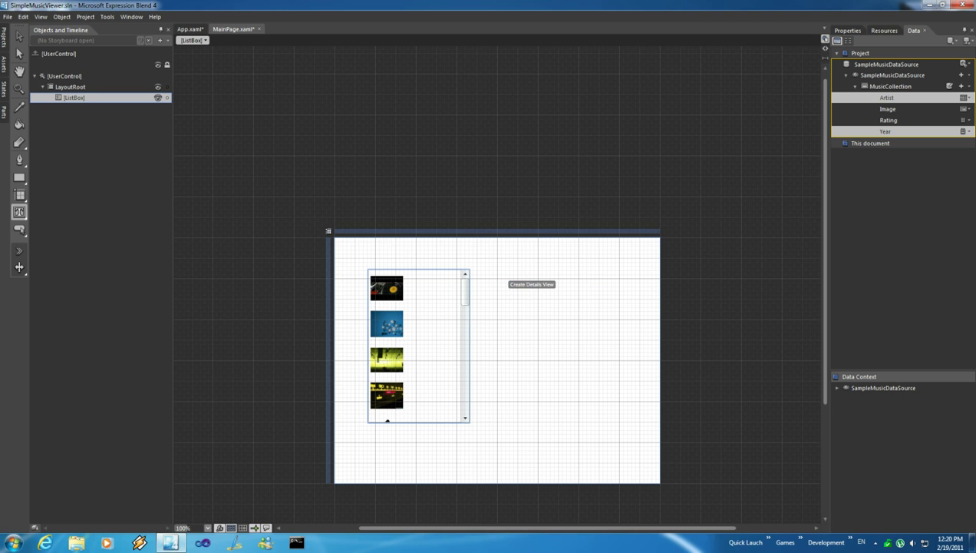
pyautogui.moveTo(504, 278); pyautogui.dragTo(504, 278)
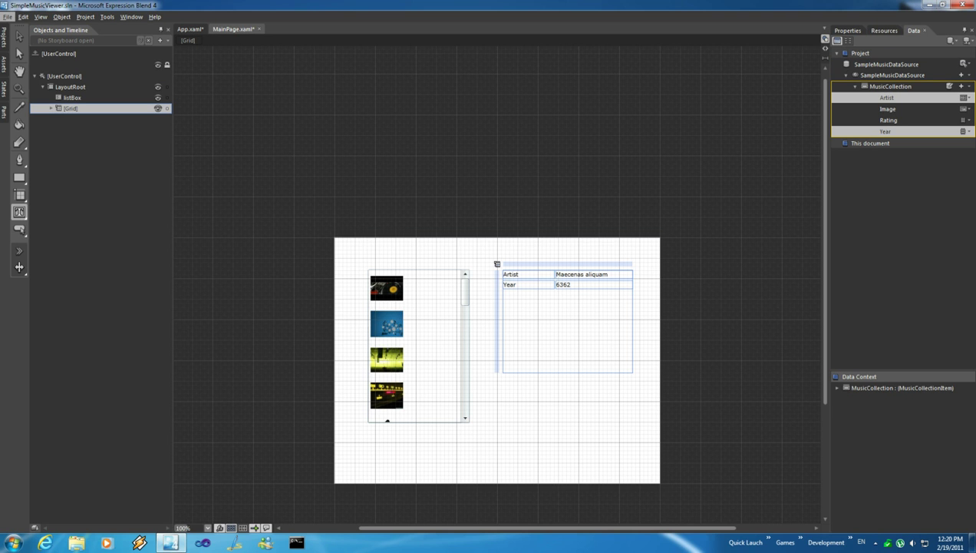
# Step: Run the project in the browser and select the second image in the list
pyautogui.click(72, 98)
pyautogui.press('F5')
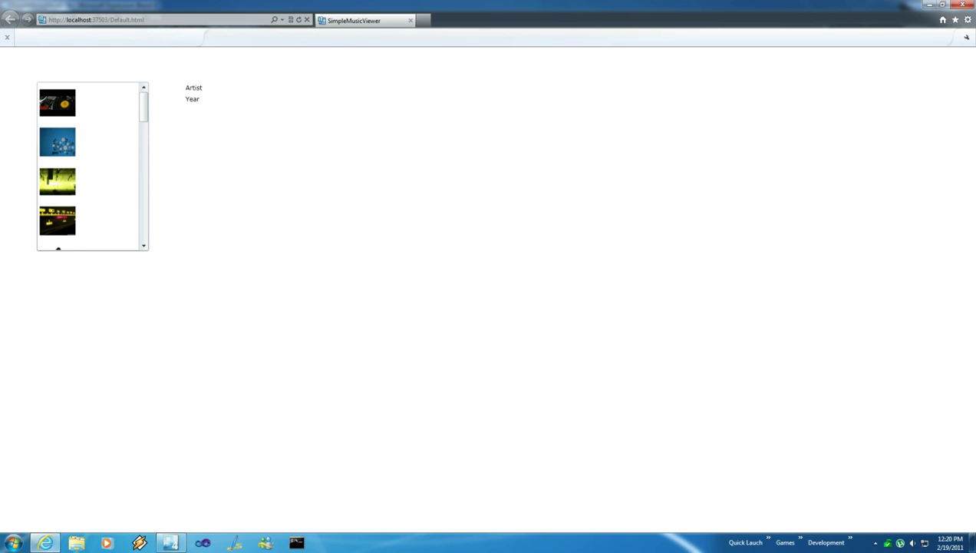
pyautogui.scroll(-3, 93, 166)
pyautogui.moveTo(144, 137); pyautogui.dragTo(143, 106)
pyautogui.click(88, 142)
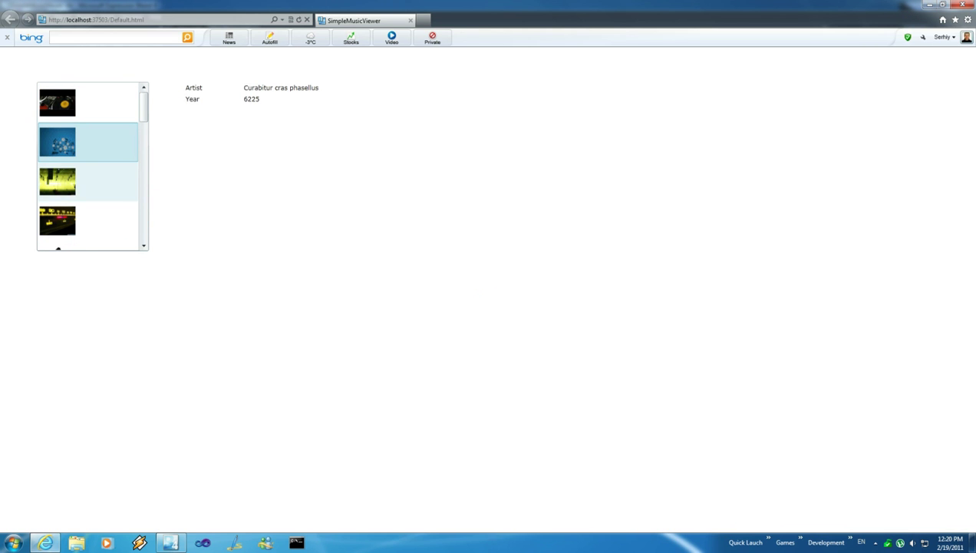
# Step: Select different images throughout the list to check their Artist and Year details, and close the browser
pyautogui.click(88, 182)
pyautogui.scroll(-4, 88, 182)
pyautogui.click(88, 182)
pyautogui.click(89, 142)
pyautogui.scroll(-2, 88, 182)
pyautogui.click(89, 182)
pyautogui.click(89, 142)
pyautogui.click(88, 104)
pyautogui.scroll(6, 89, 123)
pyautogui.click(89, 105)
pyautogui.click(88, 142)
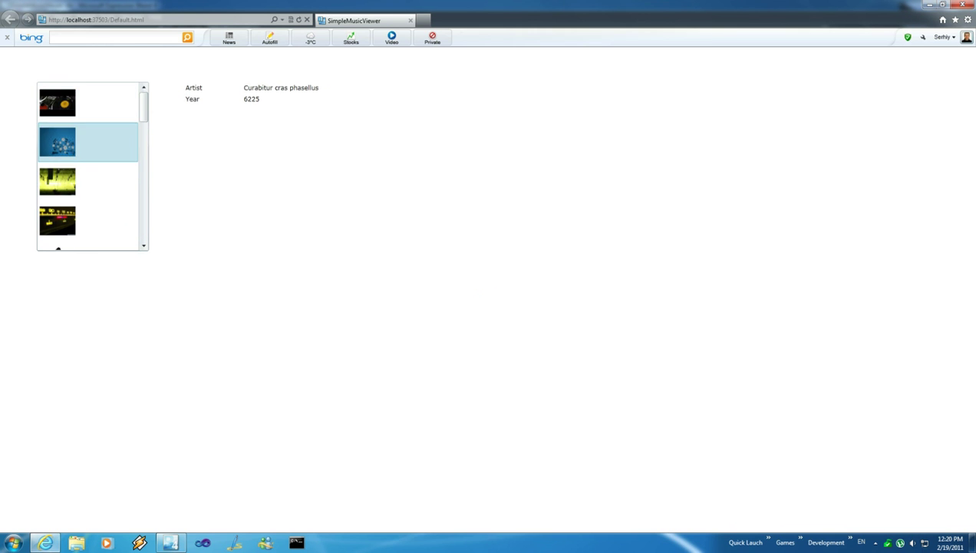
pyautogui.scroll(-5, 89, 142)
pyautogui.press('Down')
pyautogui.press('Down')
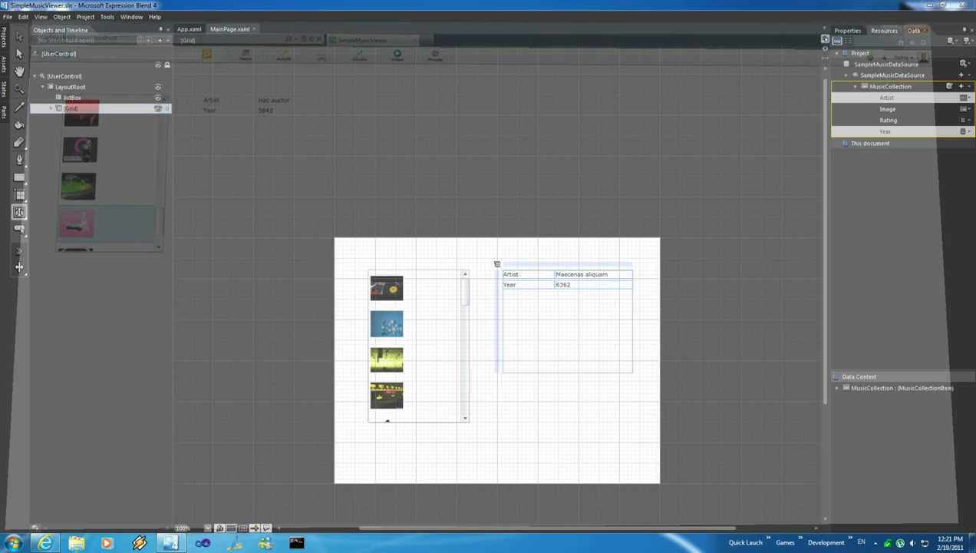
pyautogui.click(963, 5)
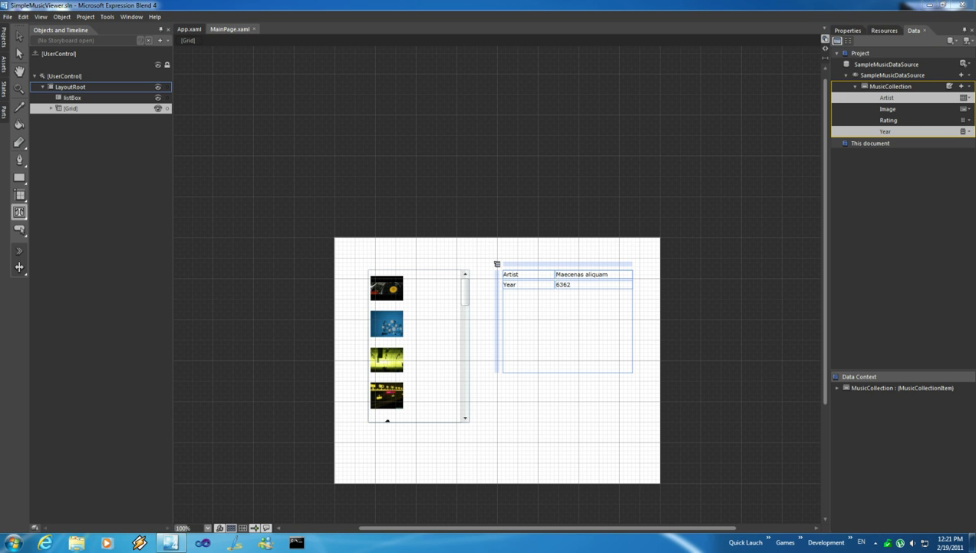
# Step: Add the Image property to the details grid as a bound Image below the Artist and Year rows
pyautogui.click(73, 98)
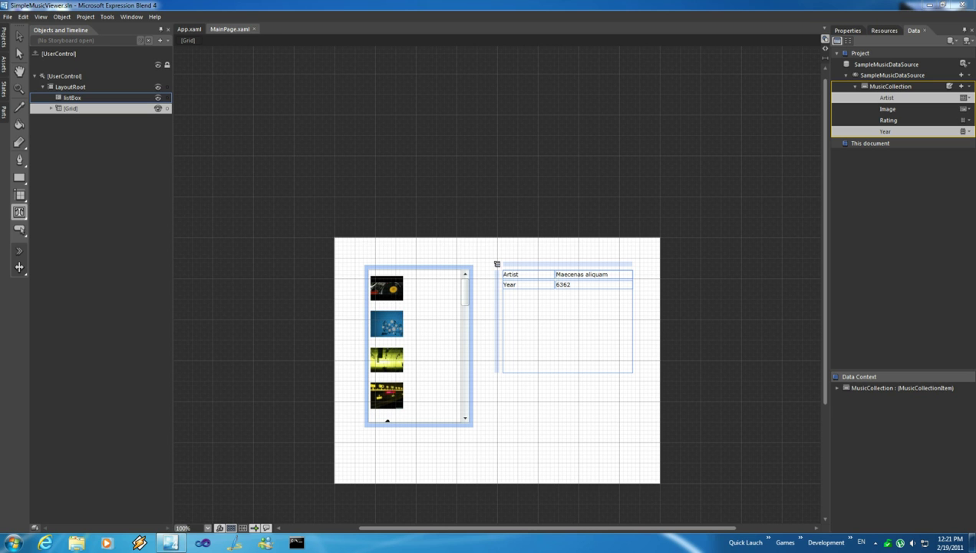
pyautogui.click(71, 109)
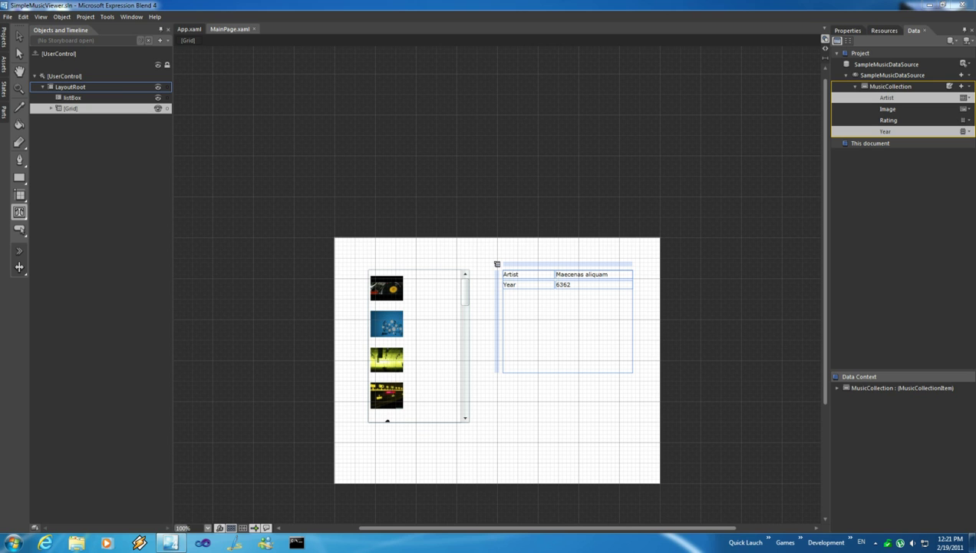
pyautogui.moveTo(888, 109); pyautogui.dragTo(529, 334)
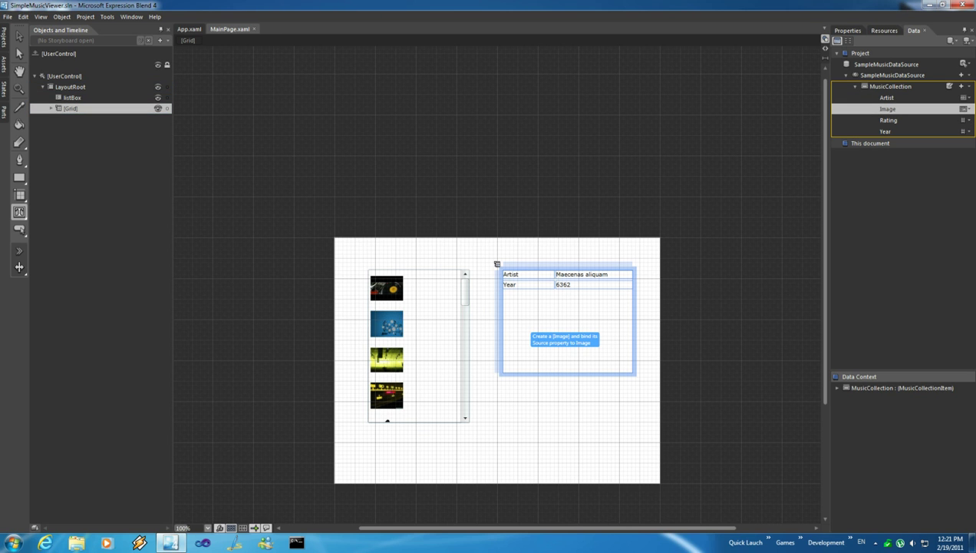
pyautogui.moveTo(529, 333); pyautogui.dragTo(529, 318)
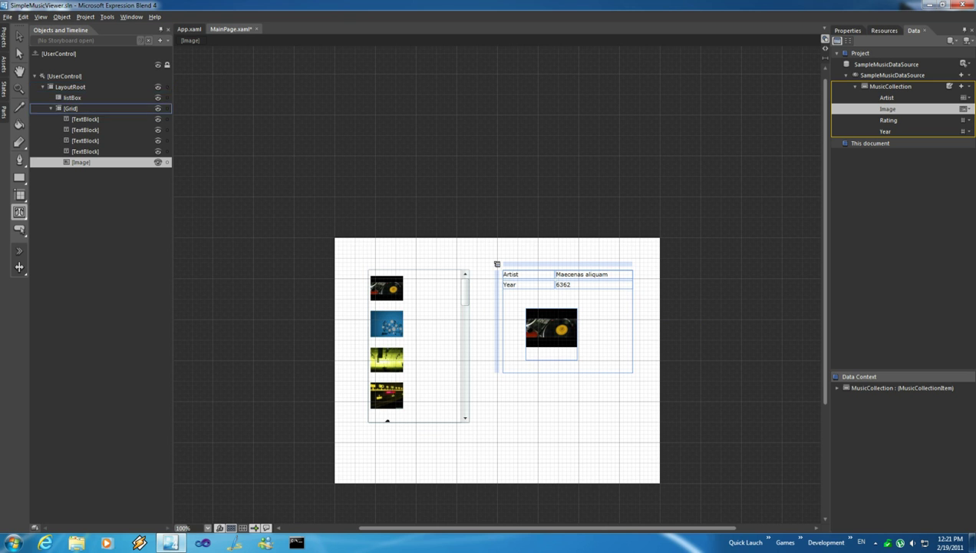
# Step: Divide LayoutRoot into three columns, with a narrow middle column between the ListBox and the details grid
pyautogui.click(71, 87)
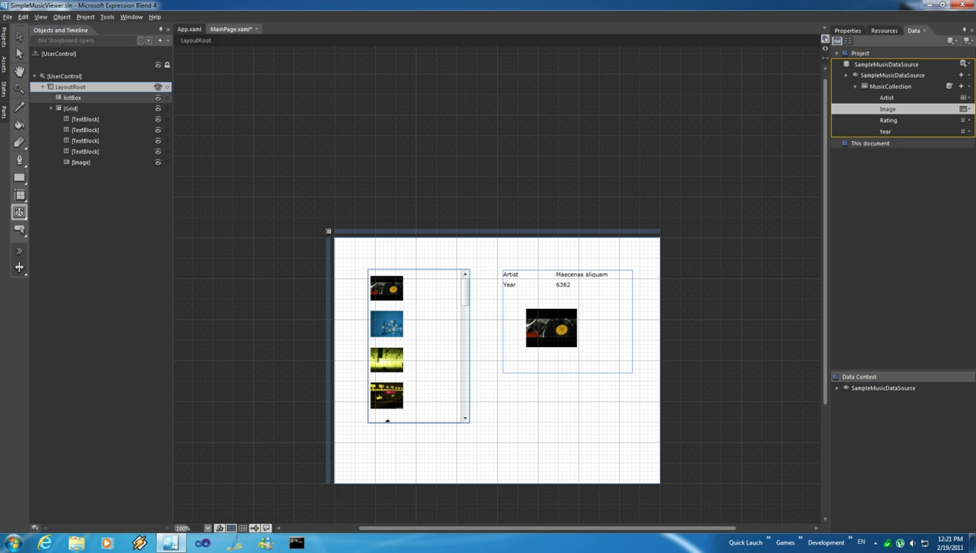
pyautogui.doubleClick(70, 86)
pyautogui.press('Escape')
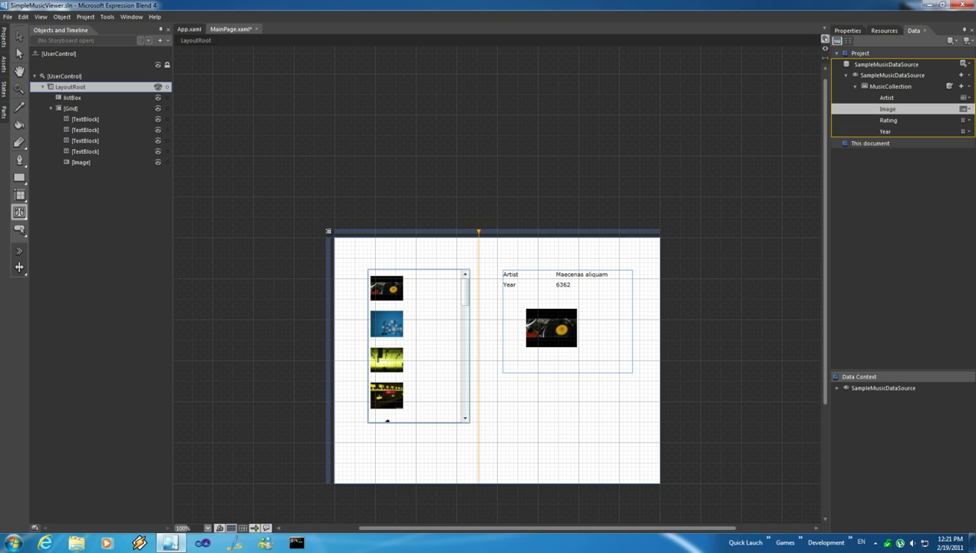
pyautogui.click(493, 230)
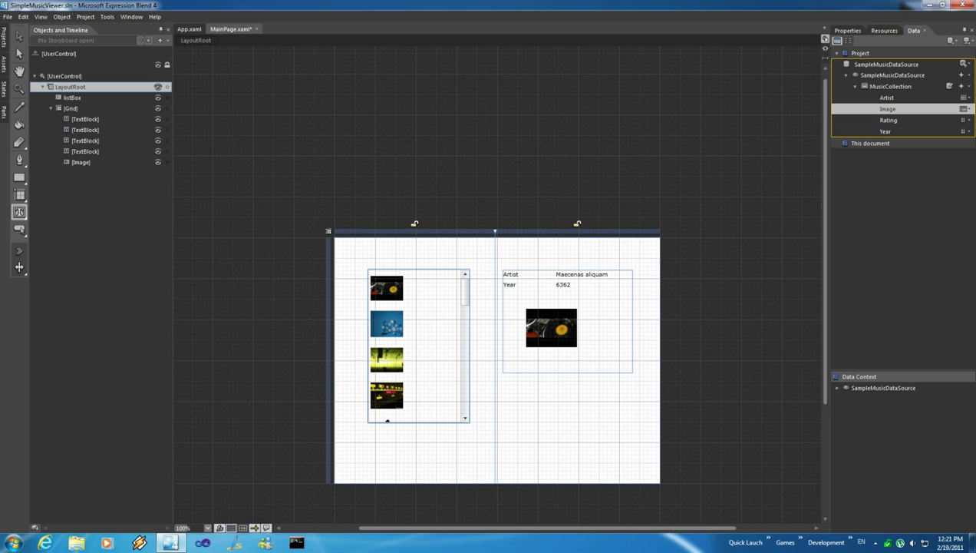
pyautogui.click(481, 230)
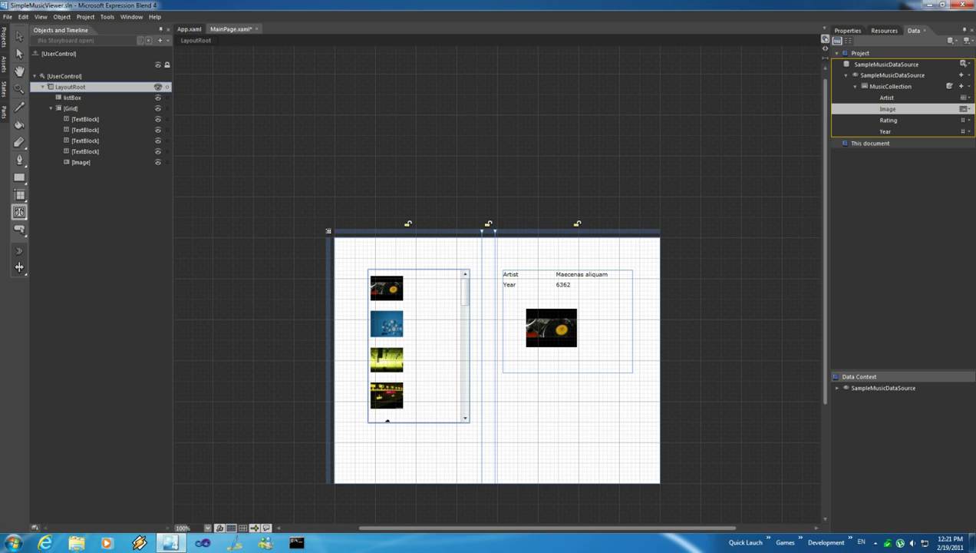
# Step: Draw a vertical GridSplitter about 10 wide and 202 high in LayoutRoot's narrow middle column
pyautogui.click(19, 267)
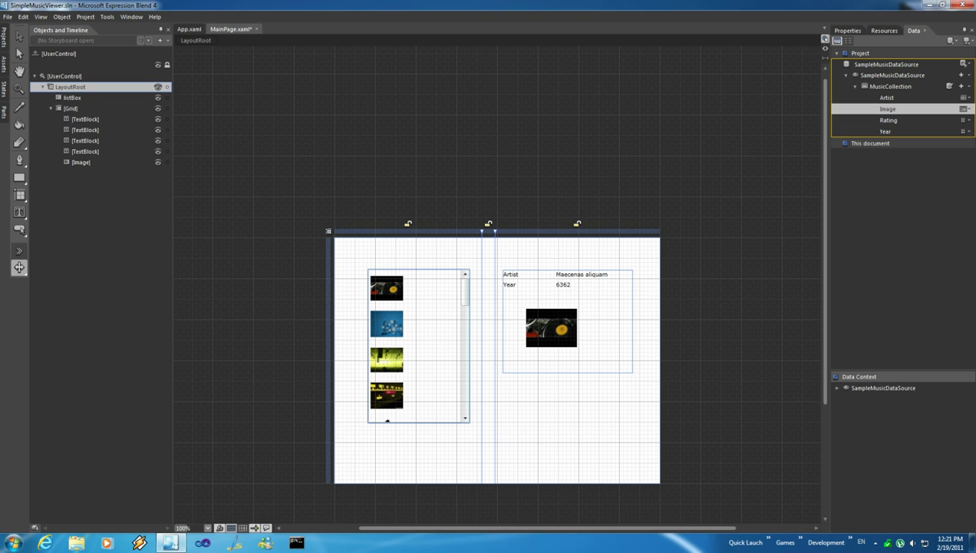
pyautogui.moveTo(486, 270); pyautogui.dragTo(491, 373)
pyautogui.click(492, 321)
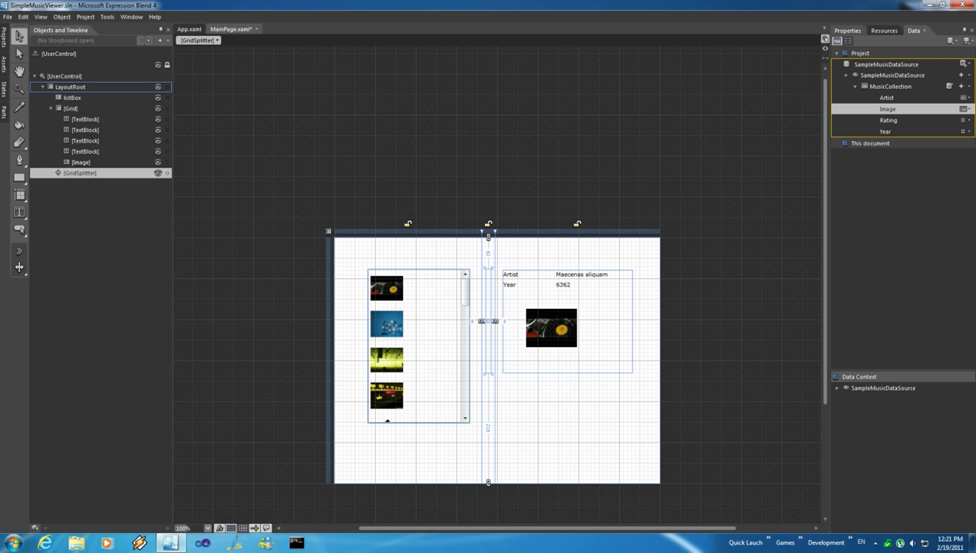
# Step: Auto-size the GridSplitter to fill the middle column and clear the selection
pyautogui.click(848, 31)
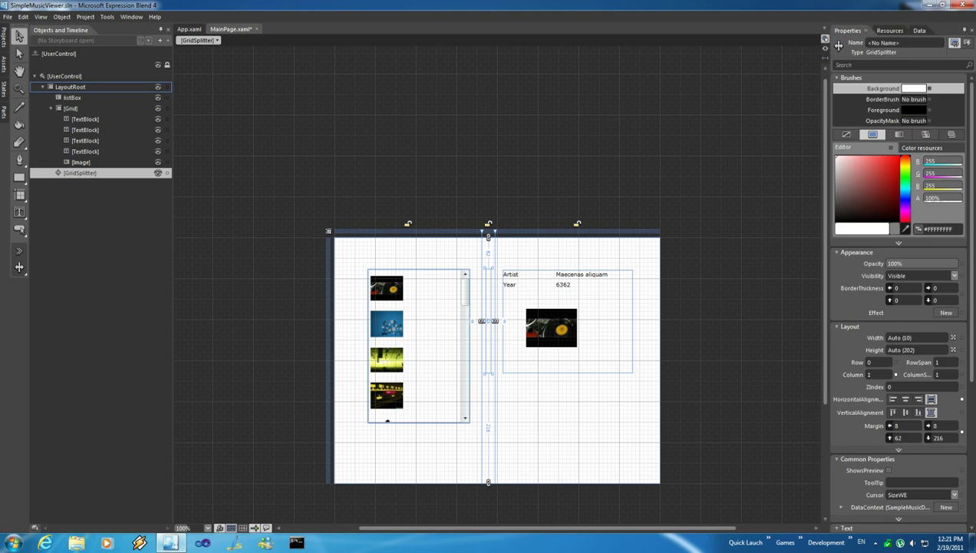
pyautogui.scroll(-2, 898, 299)
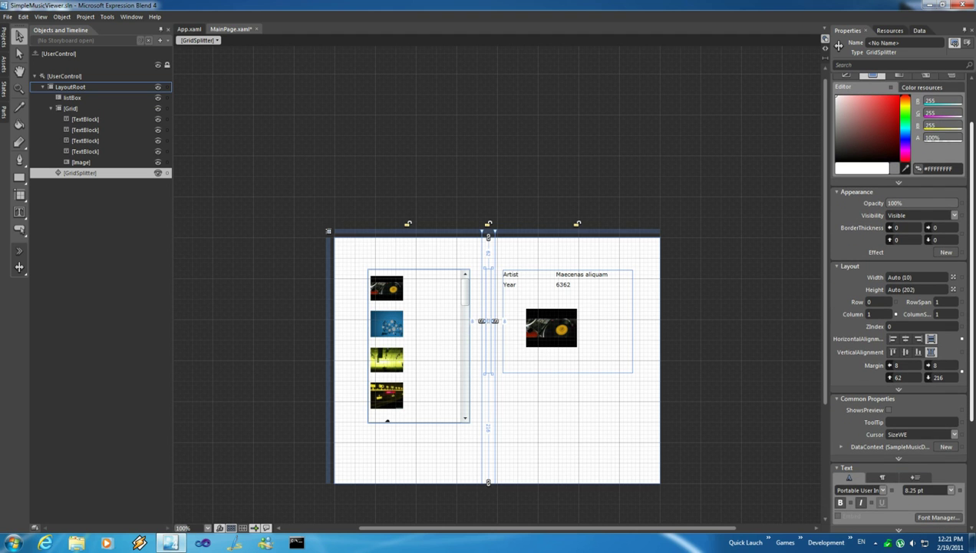
pyautogui.moveTo(972, 272); pyautogui.dragTo(972, 287)
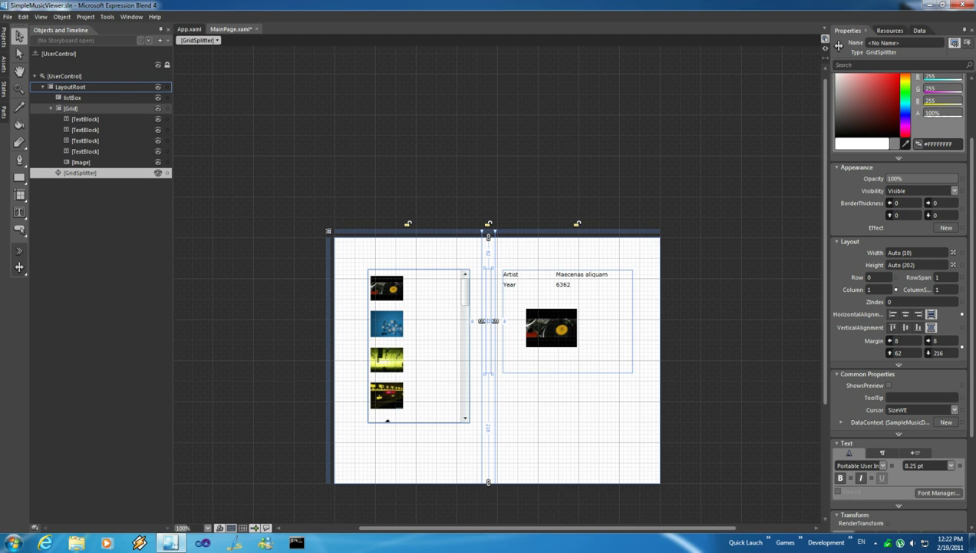
pyautogui.rightClick(488, 305)
pyautogui.moveTo(510, 364)
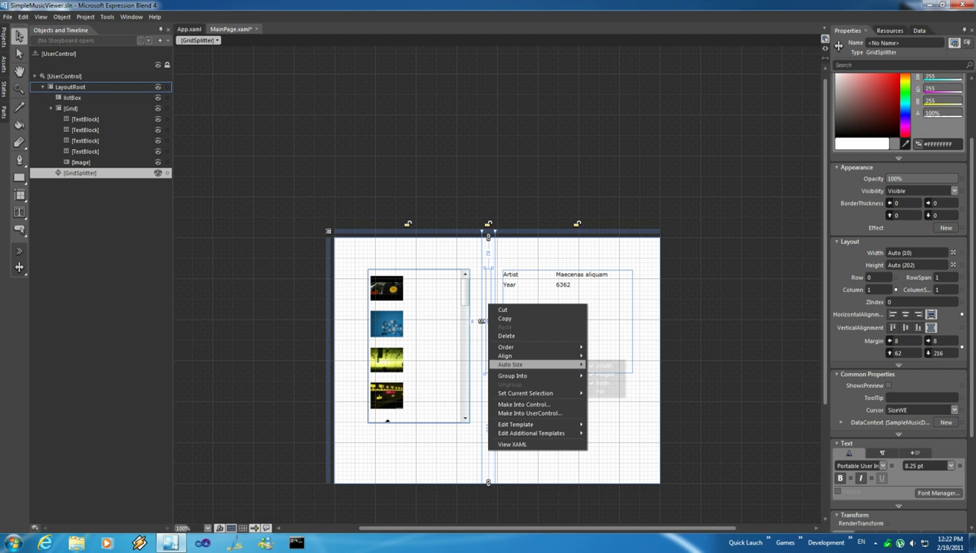
pyautogui.click(605, 388)
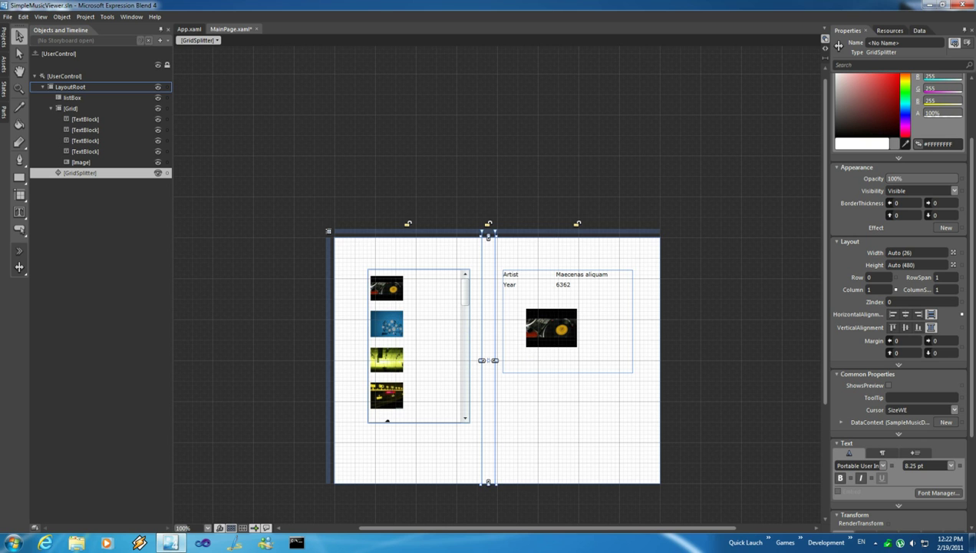
pyautogui.press('Escape')
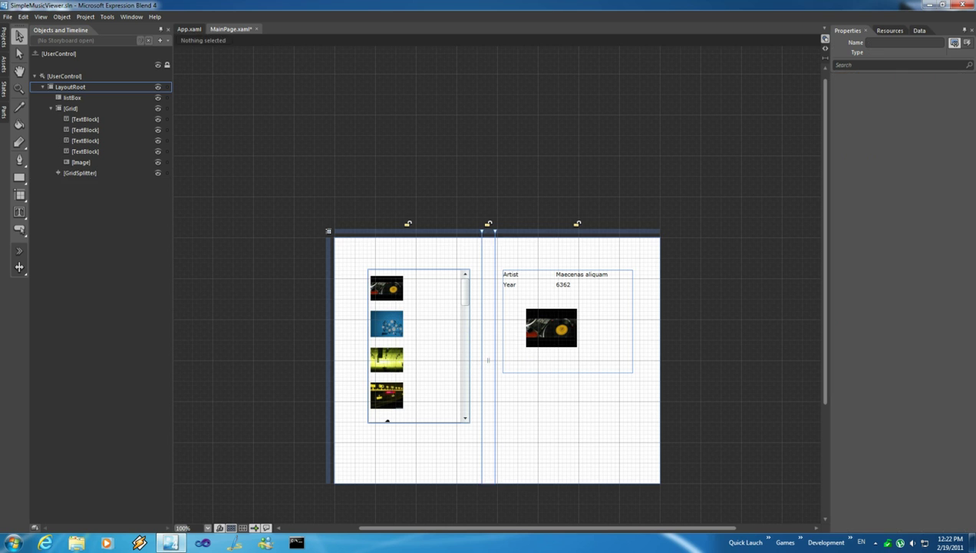
# Step: Move the details grid slightly up and to the right within its column
pyautogui.click(71, 108)
pyautogui.moveTo(582, 318); pyautogui.dragTo(578, 317)
# Step: Auto-size the ListBox to fill the first column of LayoutRoot and select the details grid
pyautogui.click(72, 97)
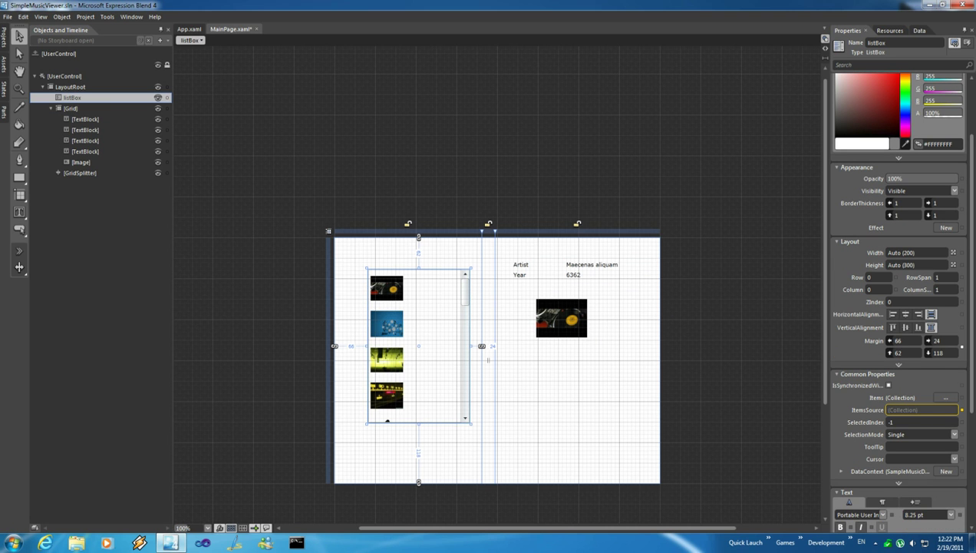
pyautogui.rightClick(445, 291)
pyautogui.moveTo(491, 350)
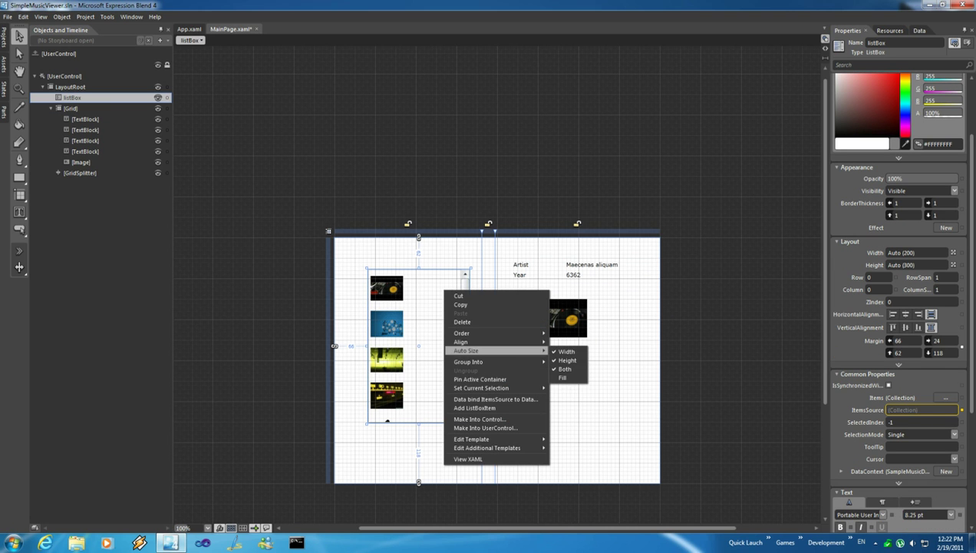
pyautogui.click(562, 378)
pyautogui.click(85, 108)
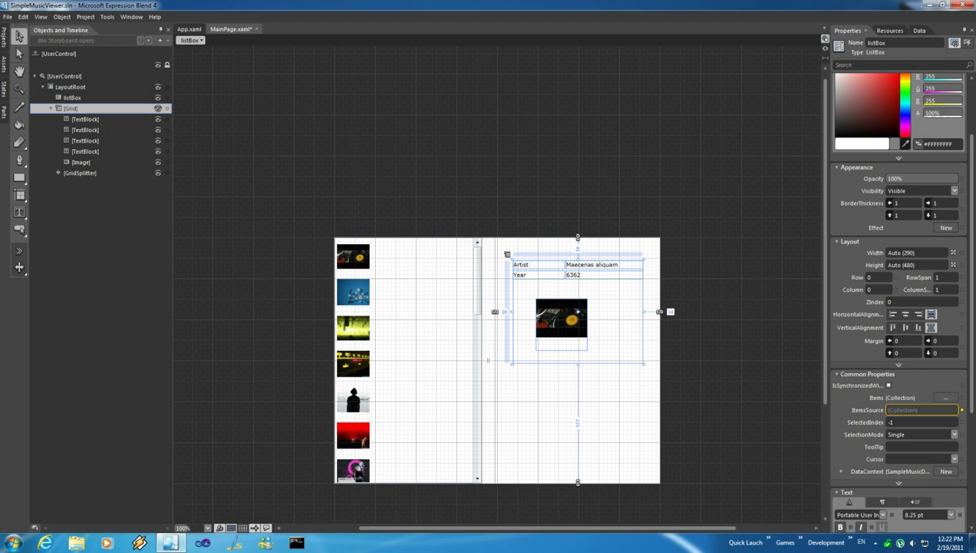
# Step: Auto-size the details grid to fill the third column of LayoutRoot
pyautogui.rightClick(606, 296)
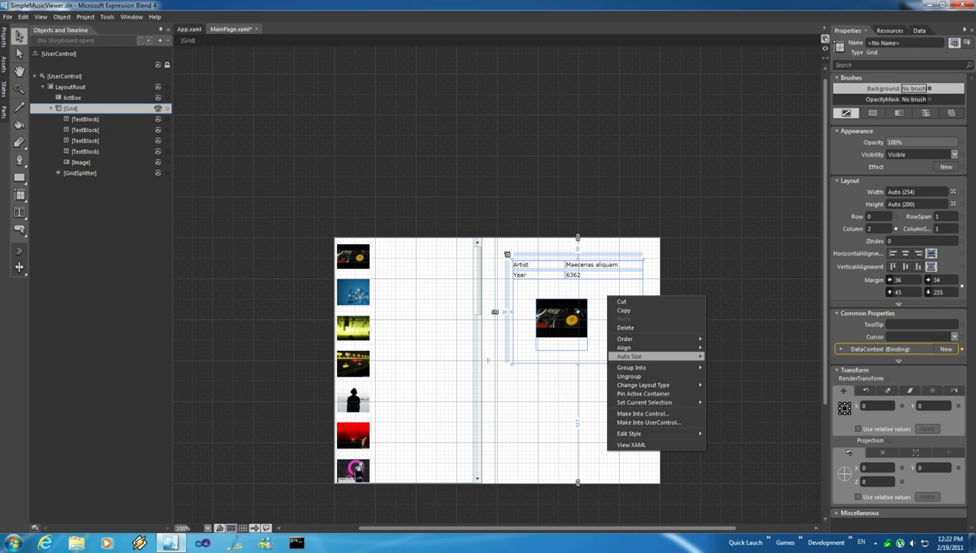
pyautogui.moveTo(631, 367)
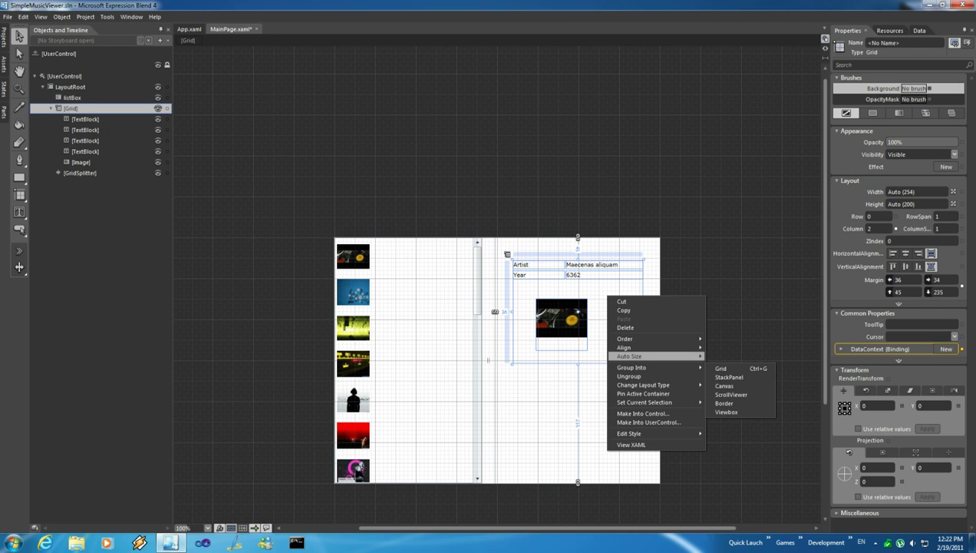
pyautogui.click(720, 380)
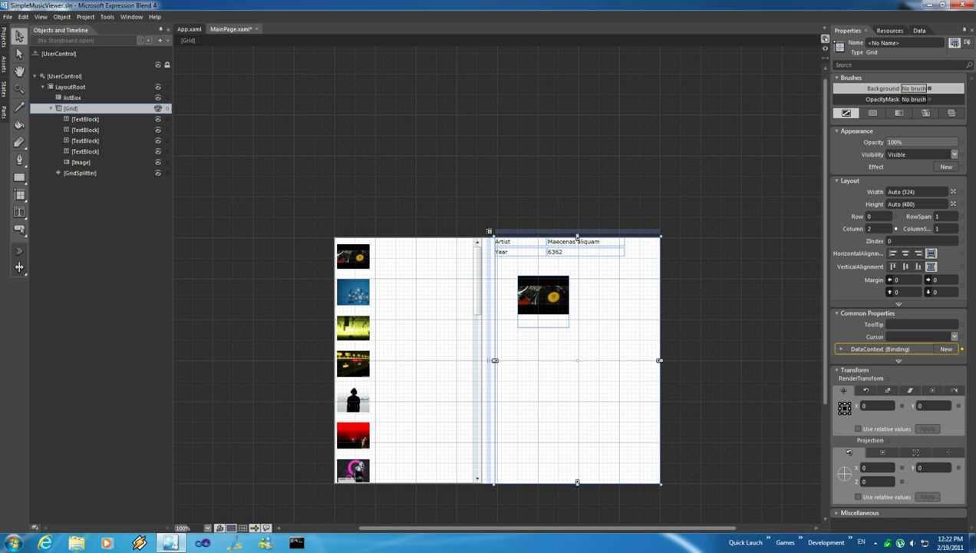
# Step: Move the details image into the lower half of its grid and add a row divider above it, near the grid's mid-height
pyautogui.moveTo(825, 241); pyautogui.dragTo(826, 281)
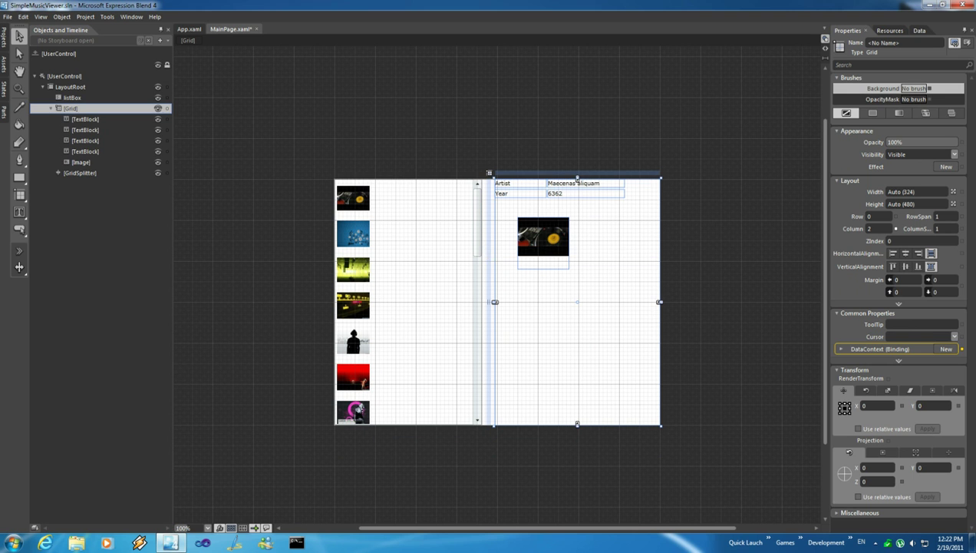
pyautogui.click(81, 162)
pyautogui.moveTo(544, 237); pyautogui.dragTo(568, 339)
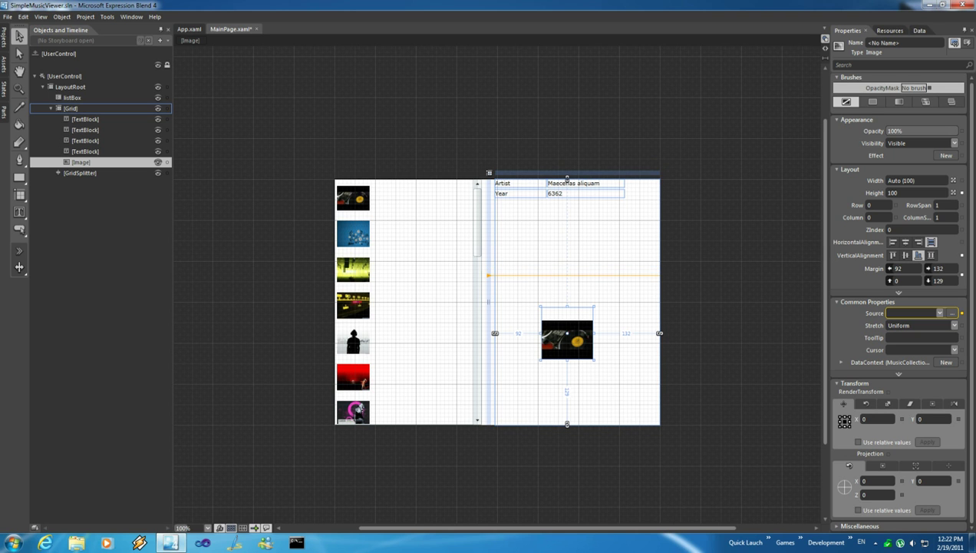
pyautogui.click(488, 275)
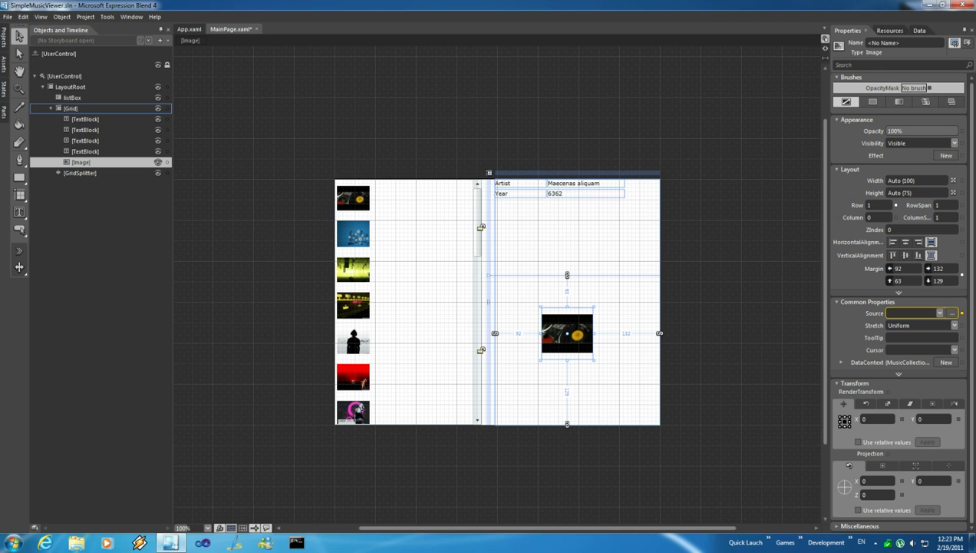
# Step: Auto-size the image to fill the second row of the details grid
pyautogui.rightClick(558, 320)
pyautogui.moveTo(614, 380)
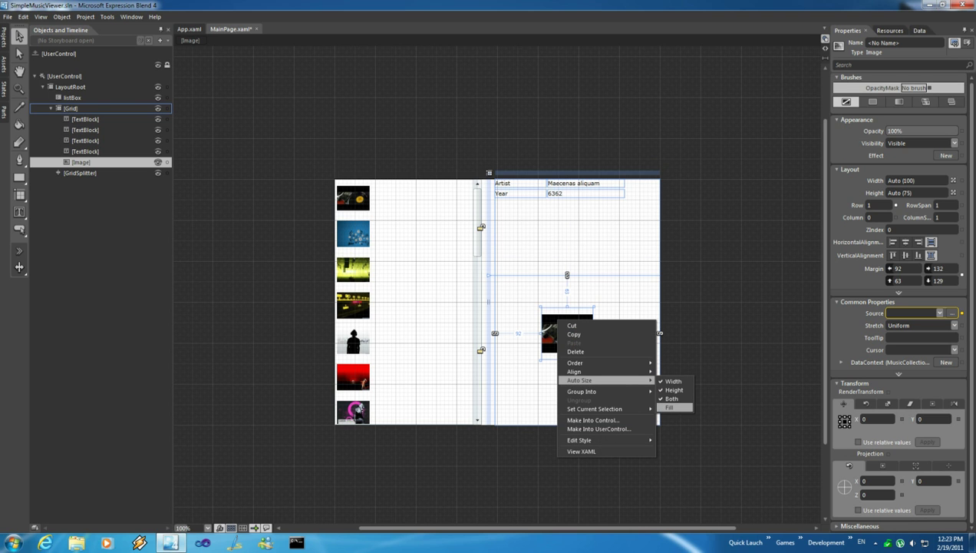
pyautogui.click(670, 407)
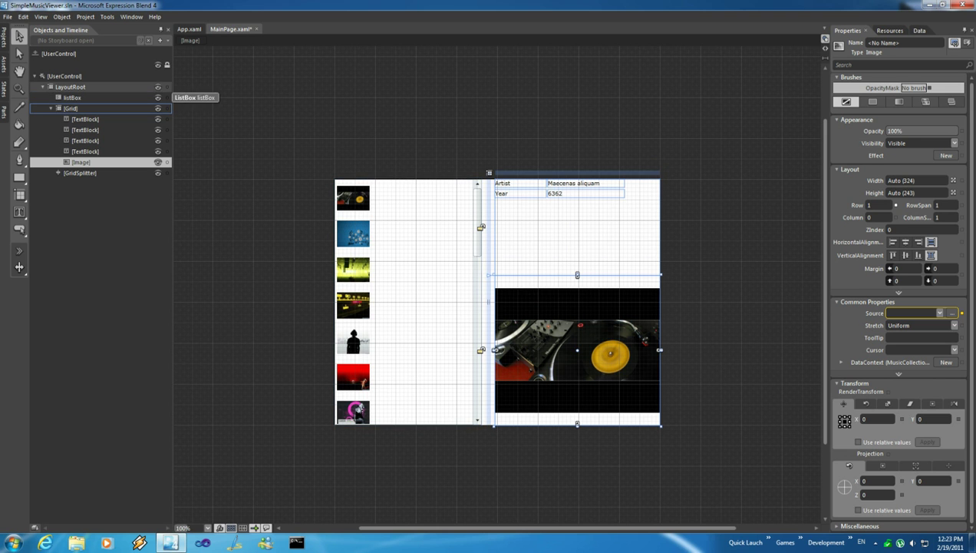
# Step: Set both the width and height of the root UserControl to auto size
pyautogui.click(93, 87)
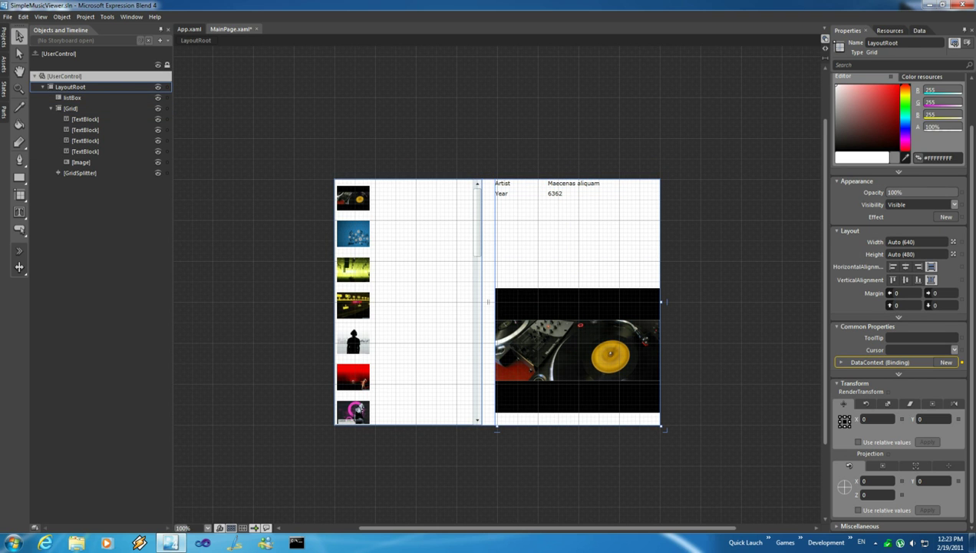
pyautogui.click(64, 76)
pyautogui.rightClick(63, 76)
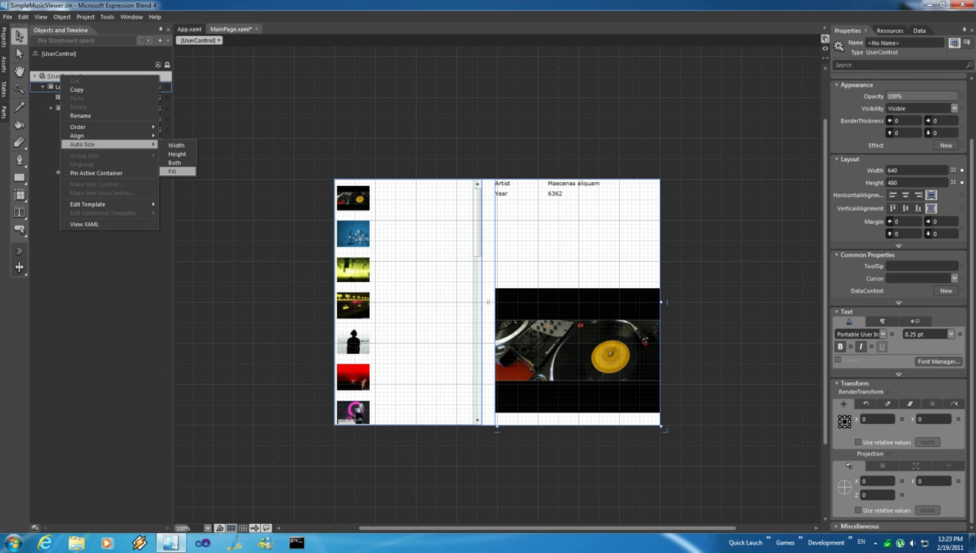
pyautogui.click(179, 164)
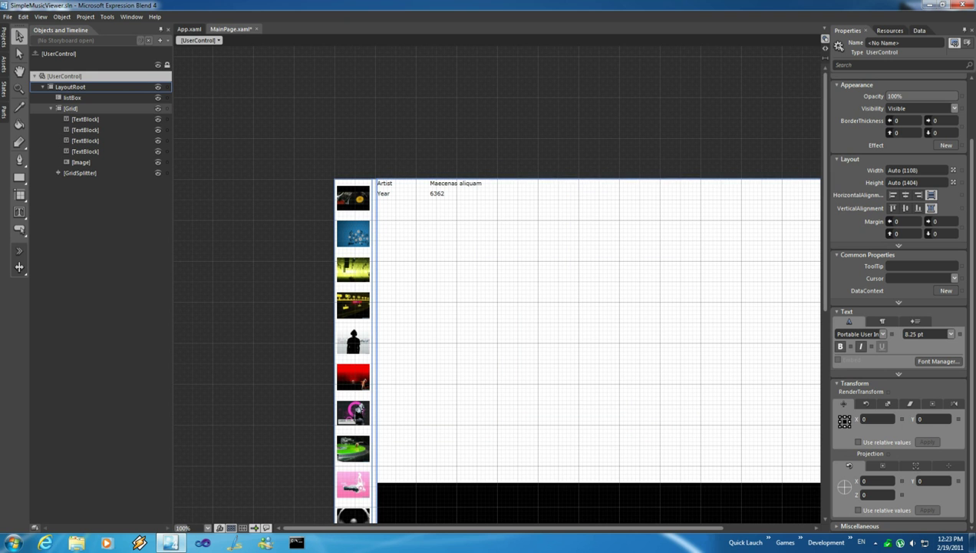
# Step: Look over the enlarged page on the artboard and run the project in the browser
pyautogui.moveTo(825, 215); pyautogui.dragTo(826, 307)
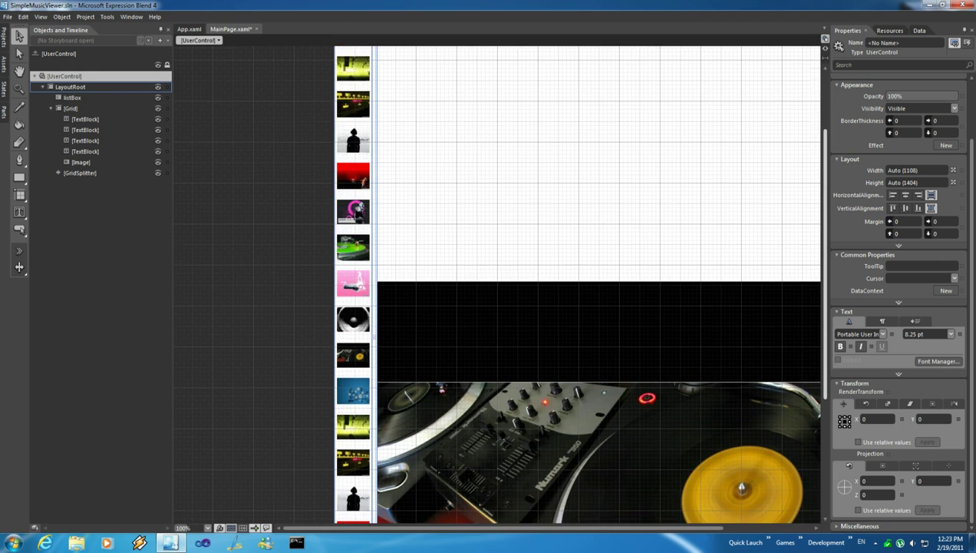
pyautogui.scroll(-4, 660, 307)
pyautogui.scroll(1, 656, 306)
pyautogui.press('F5')
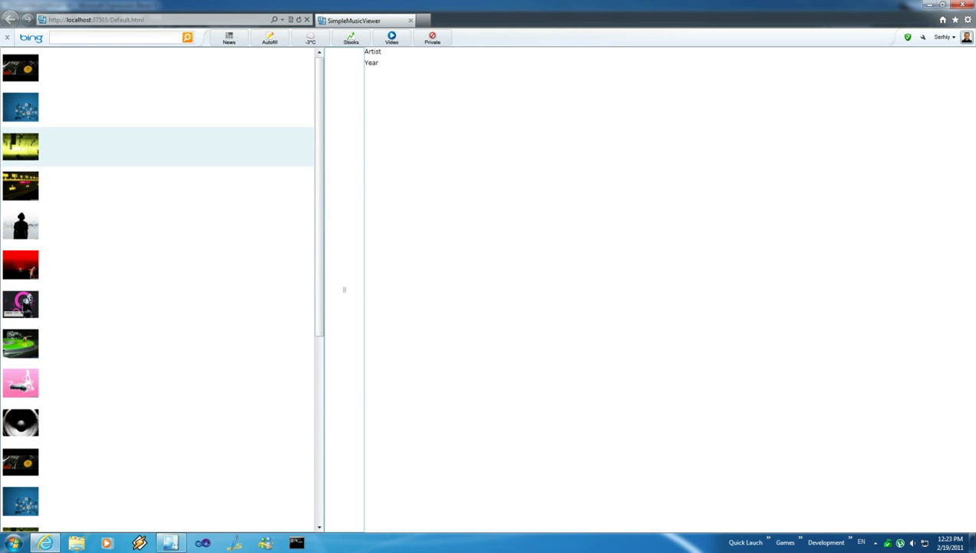
# Step: Select various images in the running viewer's list to check the artist, year and large picture in the details view
pyautogui.click(156, 147)
pyautogui.moveTo(320, 169)
pyautogui.mouseDown()
pyautogui.moveTo(319, 211)
pyautogui.moveTo(319, 173)
pyautogui.mouseUp()
pyautogui.click(157, 225)
pyautogui.click(157, 304)
pyautogui.click(157, 225)
pyautogui.click(157, 186)
pyautogui.click(157, 107)
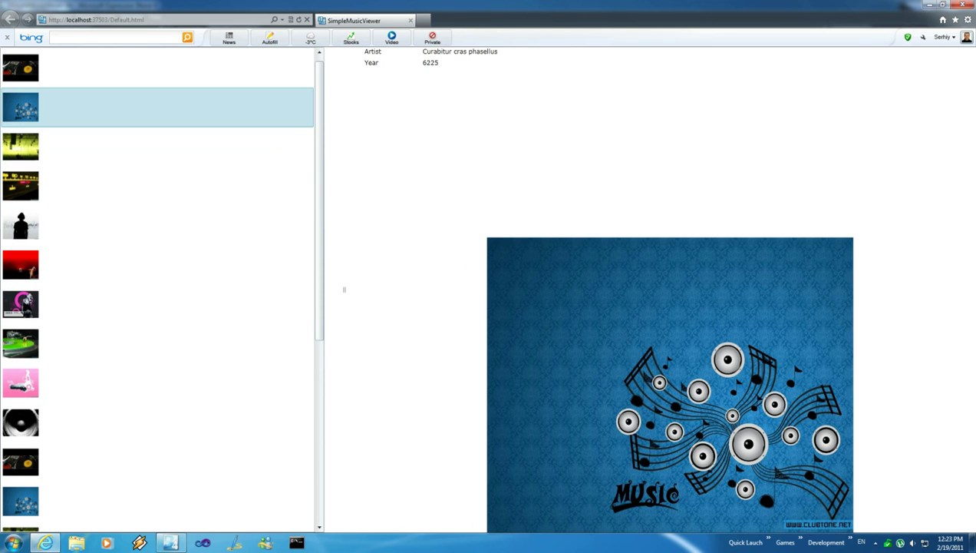
pyautogui.press('Up')
pyautogui.press('Down')
pyautogui.moveTo(319, 185); pyautogui.dragTo(319, 199)
pyautogui.scroll(1, 158, 292)
pyautogui.click(158, 146)
pyautogui.click(157, 186)
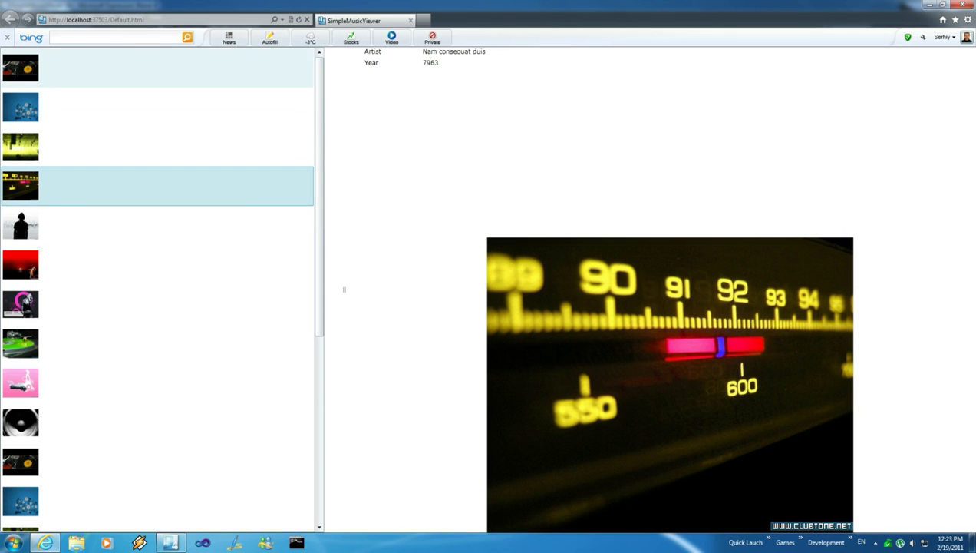
# Step: Restore the maximized browser window and shrink it to a small size to test how the viewer layout adapts
pyautogui.doubleClick(384, 6)
pyautogui.moveTo(476, 47); pyautogui.dragTo(447, 40)
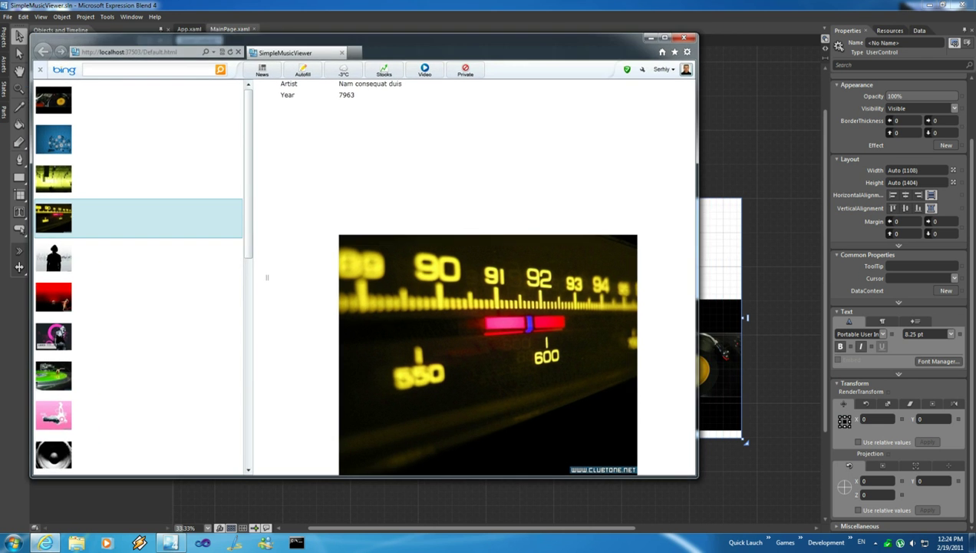
pyautogui.moveTo(697, 476); pyautogui.dragTo(301, 293)
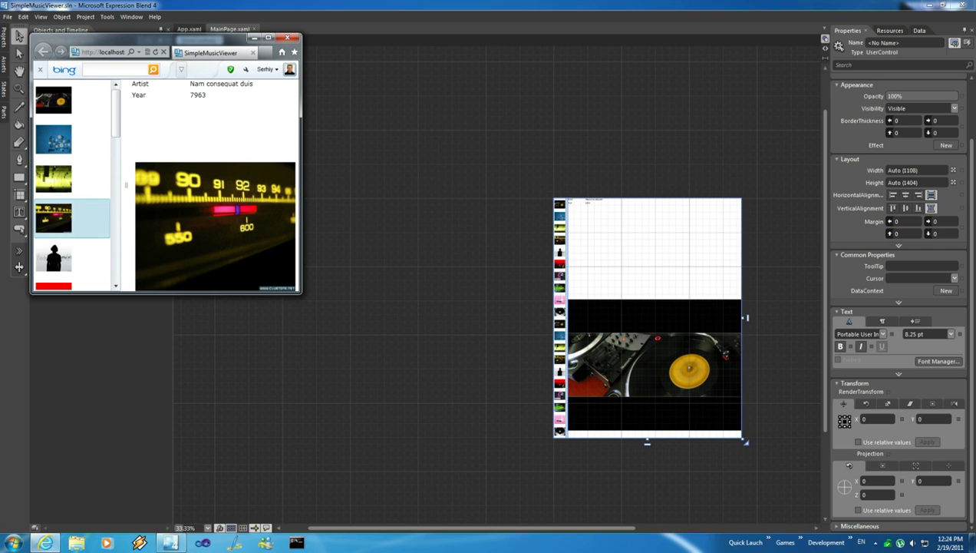
# Step: Select the yellow-green image further down the list and widen the list column with the splitter
pyautogui.scroll(-3, 77, 218)
pyautogui.click(76, 218)
pyautogui.moveTo(125, 198); pyautogui.dragTo(194, 198)
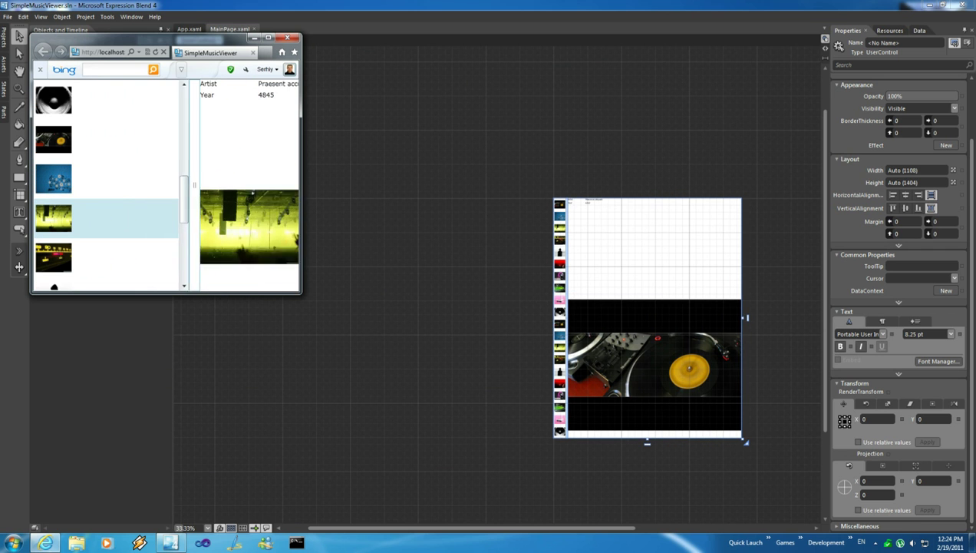